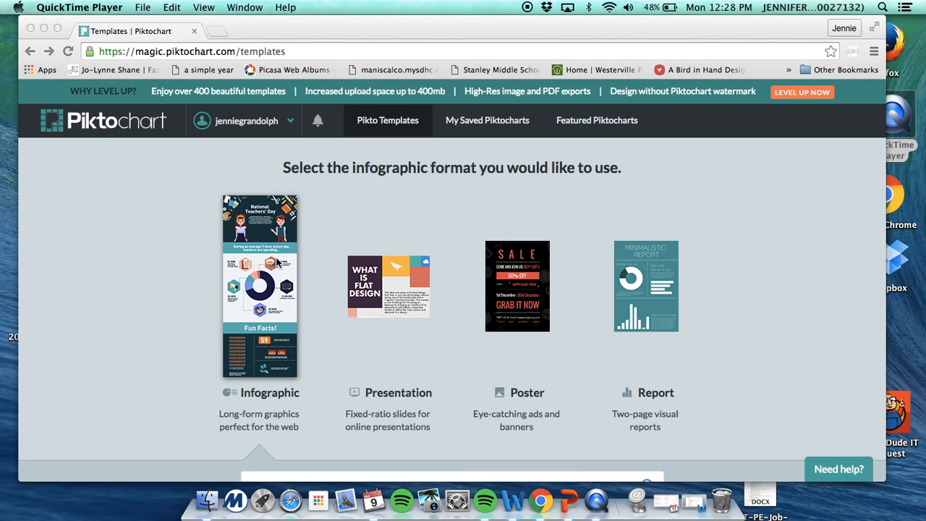
# Create a new infographic from the blank "Create your own infographic" template under Free Templates.
pyautogui.scroll(-1, 278, 263)
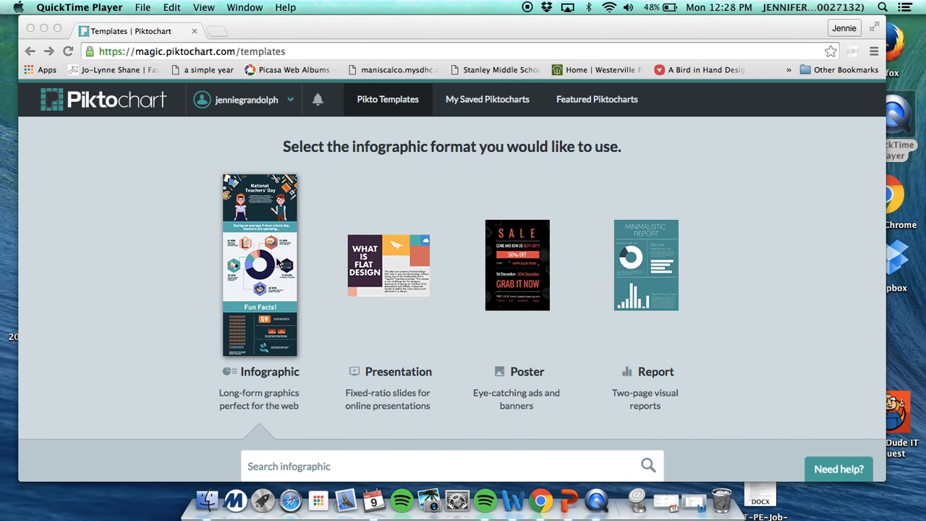
pyautogui.scroll(-10, 277, 263)
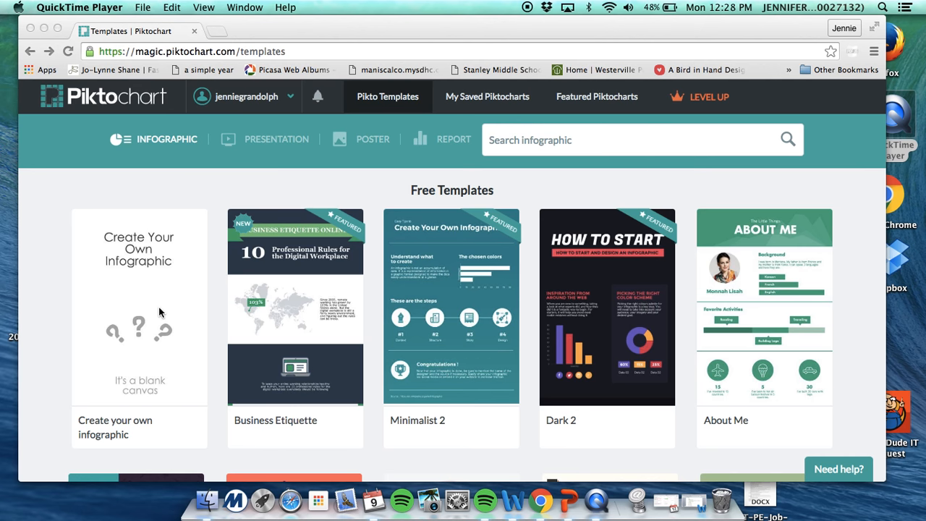
pyautogui.click(155, 362)
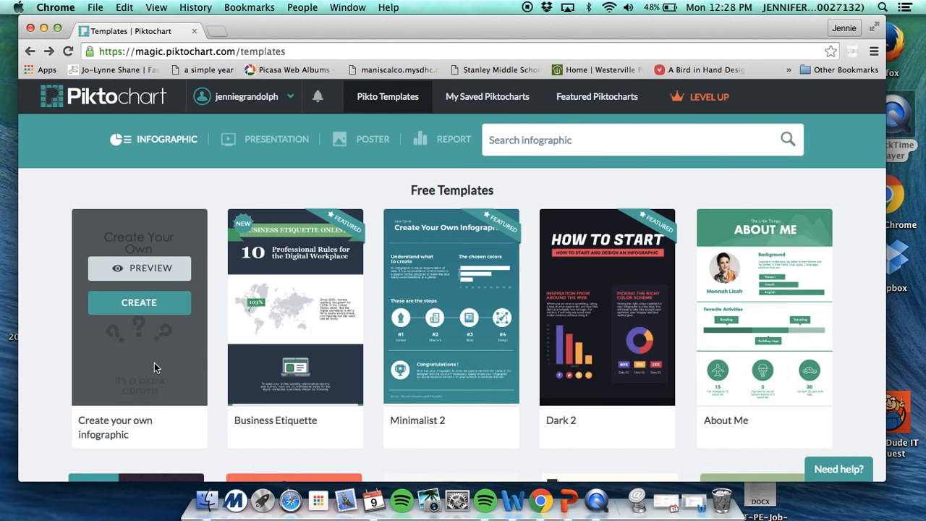
pyautogui.click(152, 304)
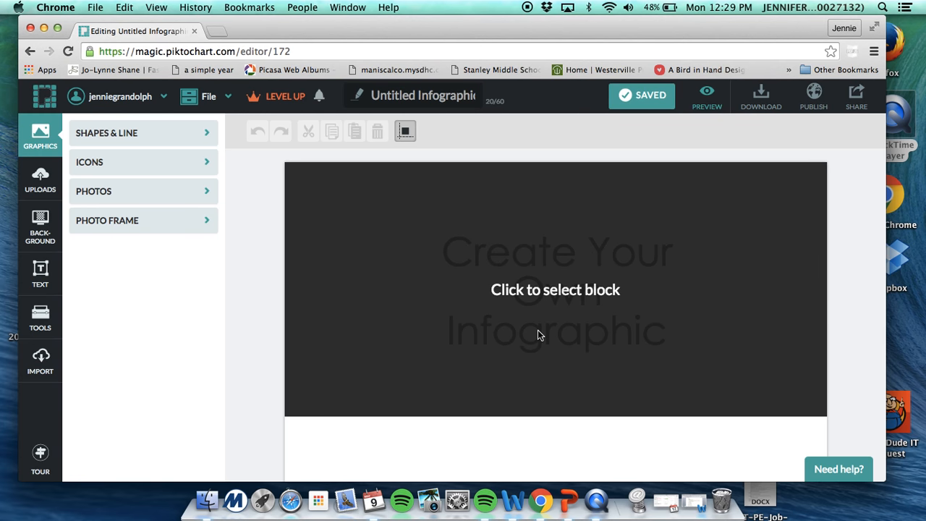
# Delete the "Create Your Own Infographic" title text from the first block.
pyautogui.click(428, 302)
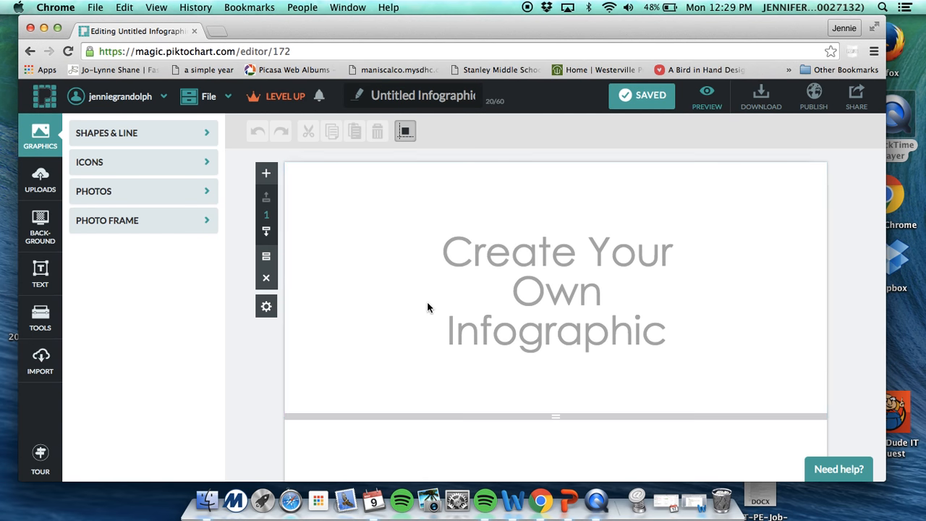
pyautogui.click(516, 274)
pyautogui.click(378, 132)
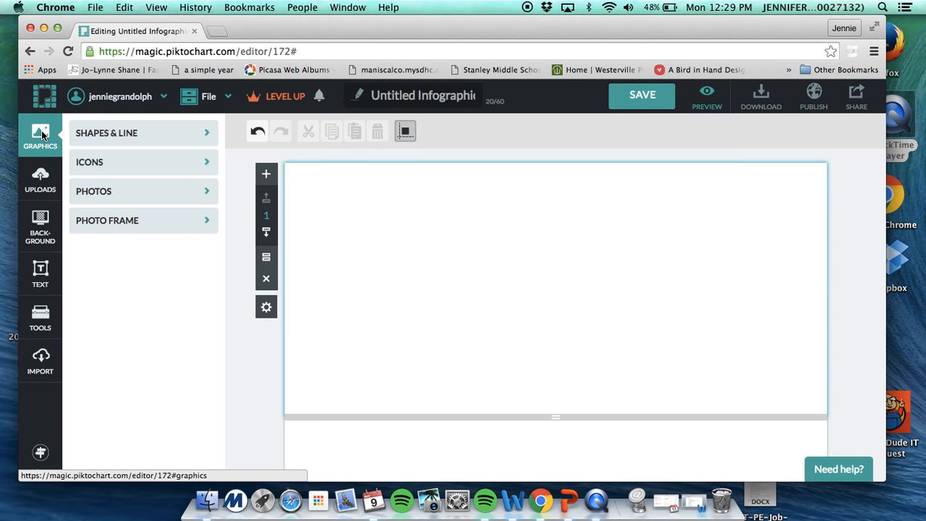
# Add a circle shape to the first block, stretch it into a wider oval and move it near the block's centre.
pyautogui.click(207, 136)
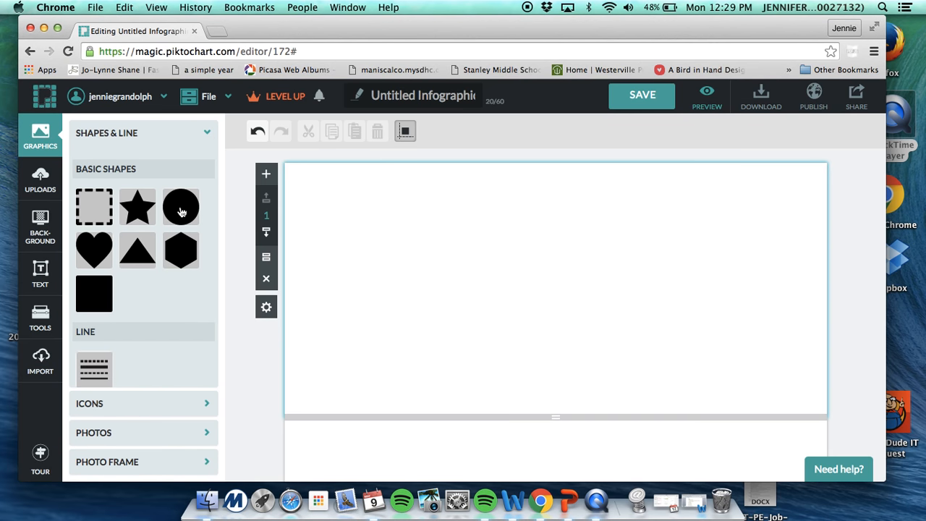
pyautogui.moveTo(182, 211)
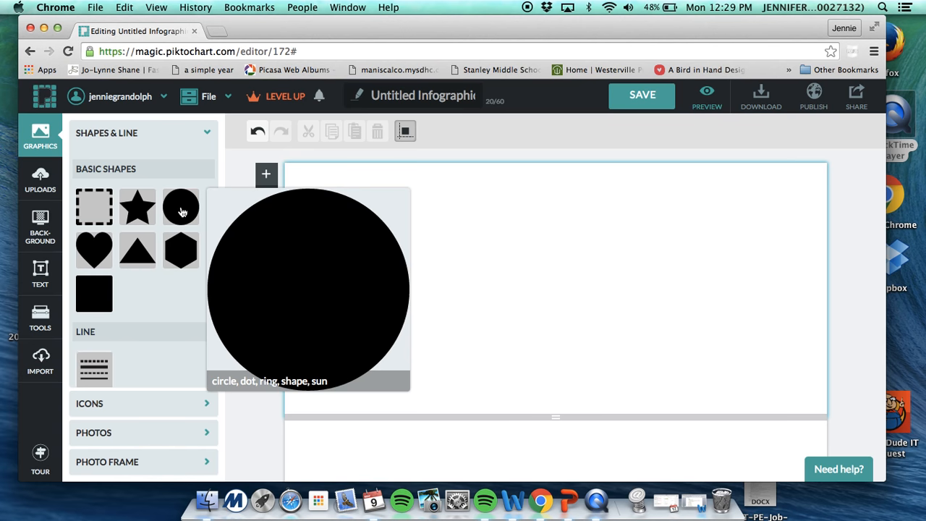
pyautogui.moveTo(182, 211); pyautogui.dragTo(365, 210)
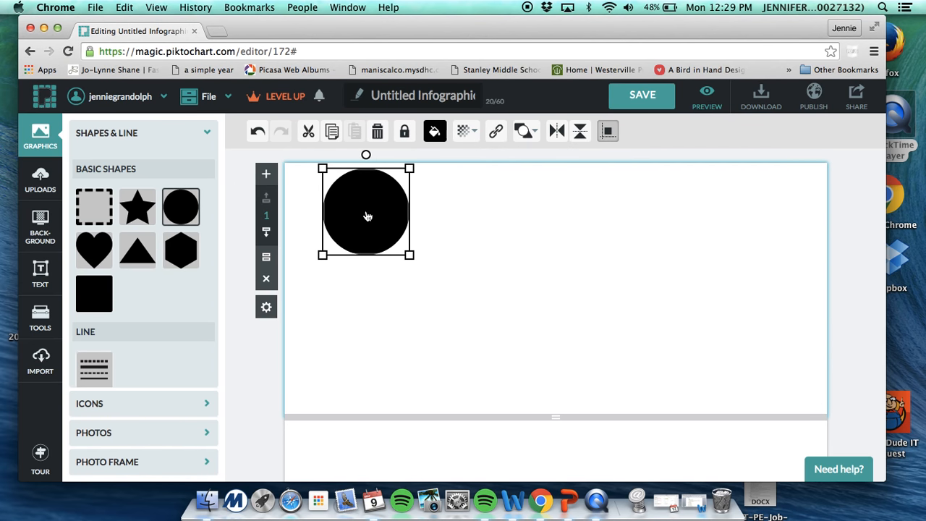
pyautogui.moveTo(409, 254); pyautogui.dragTo(434, 256)
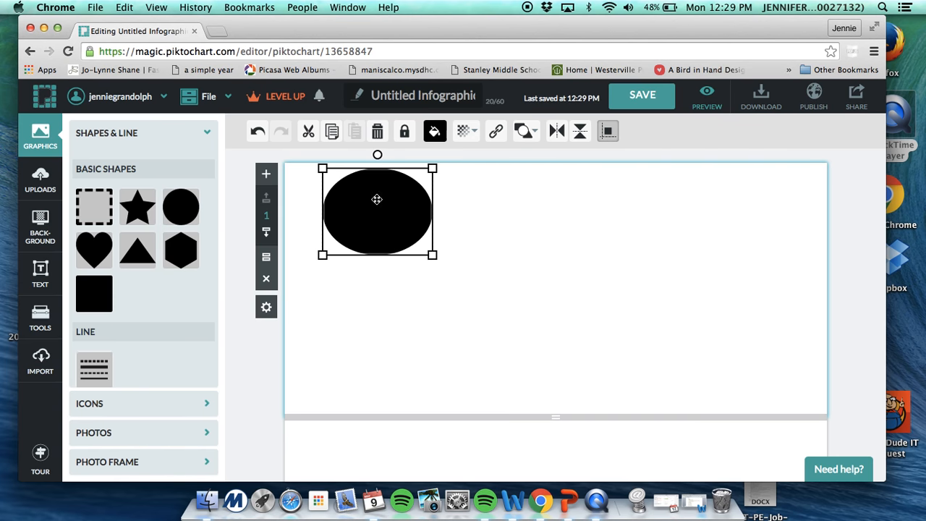
pyautogui.moveTo(377, 199); pyautogui.dragTo(550, 244)
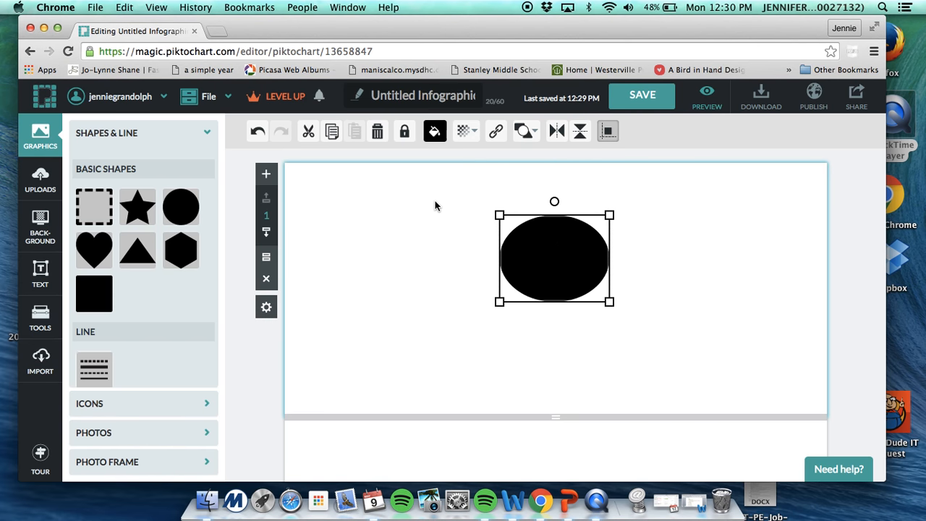
# Fill the oval with bright green #00FF00 and lower its opacity so it looks lighter.
pyautogui.click(435, 131)
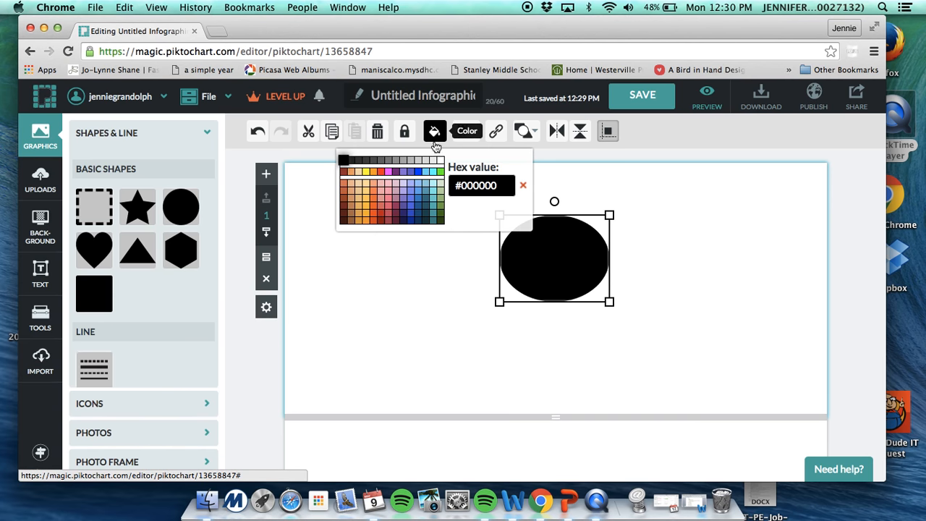
pyautogui.click(440, 172)
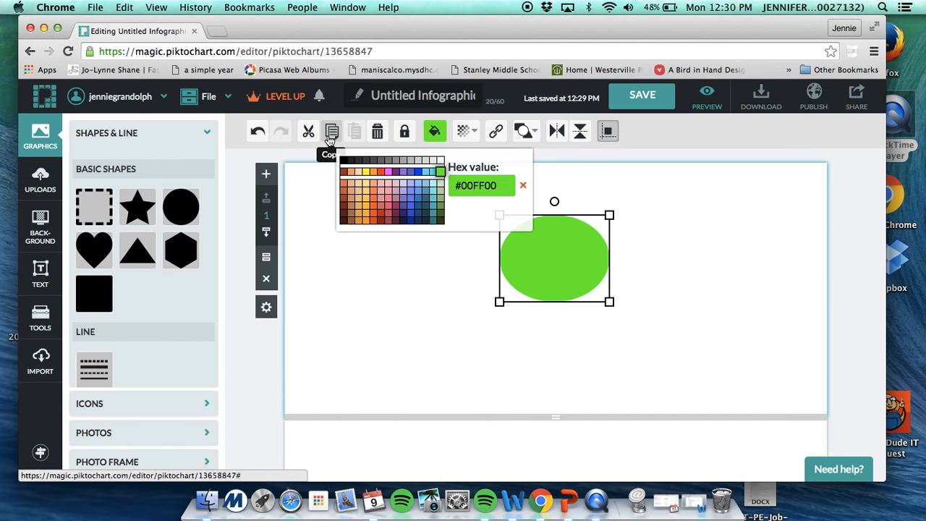
pyautogui.click(468, 133)
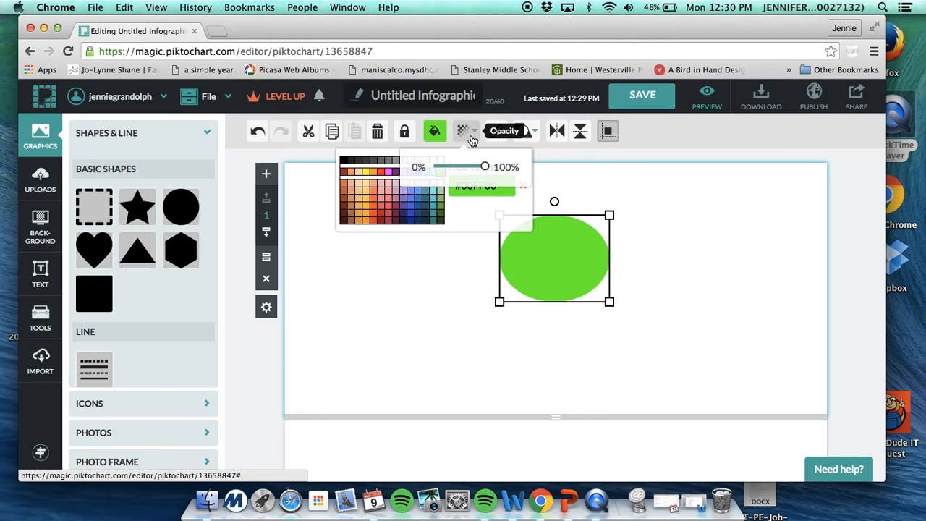
pyautogui.moveTo(485, 167); pyautogui.dragTo(466, 167)
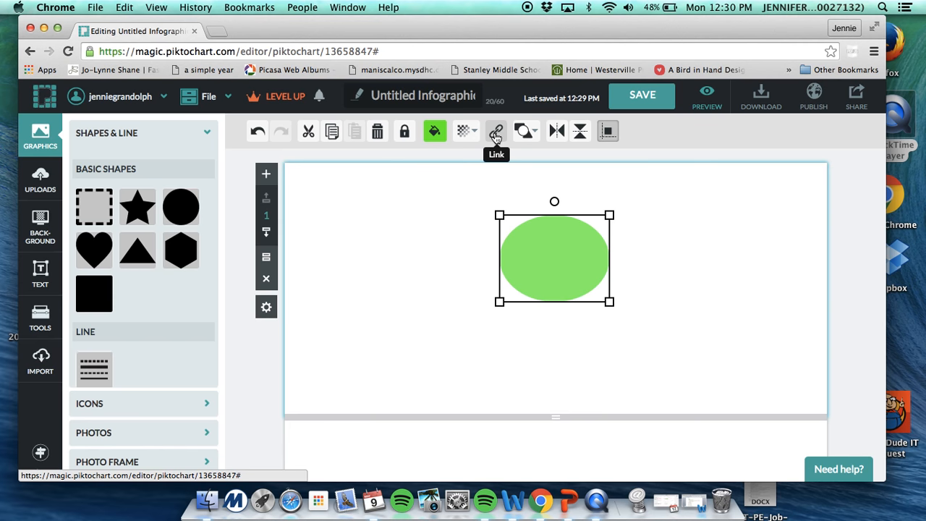
pyautogui.click(524, 132)
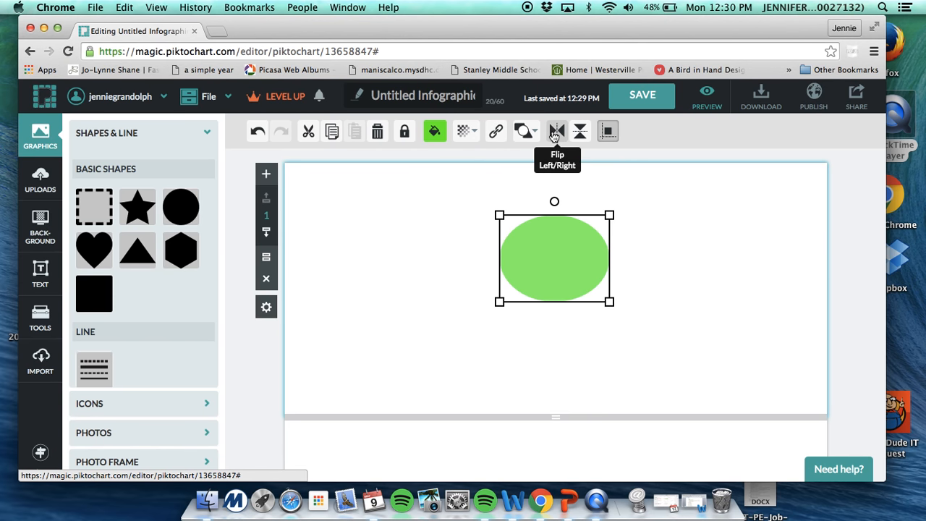
pyautogui.click(608, 133)
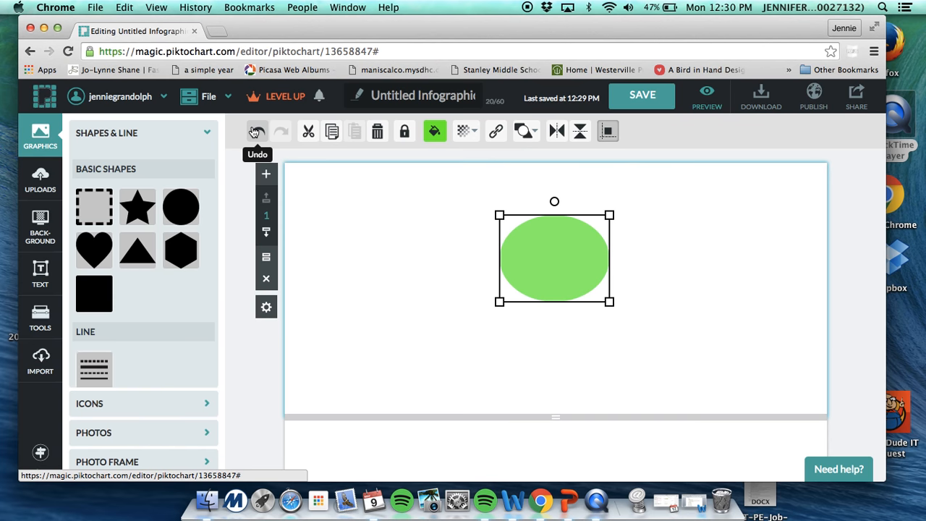
# Add a horizontal dashed line below the green oval and increase its line width.
pyautogui.moveTo(85, 372); pyautogui.dragTo(417, 347)
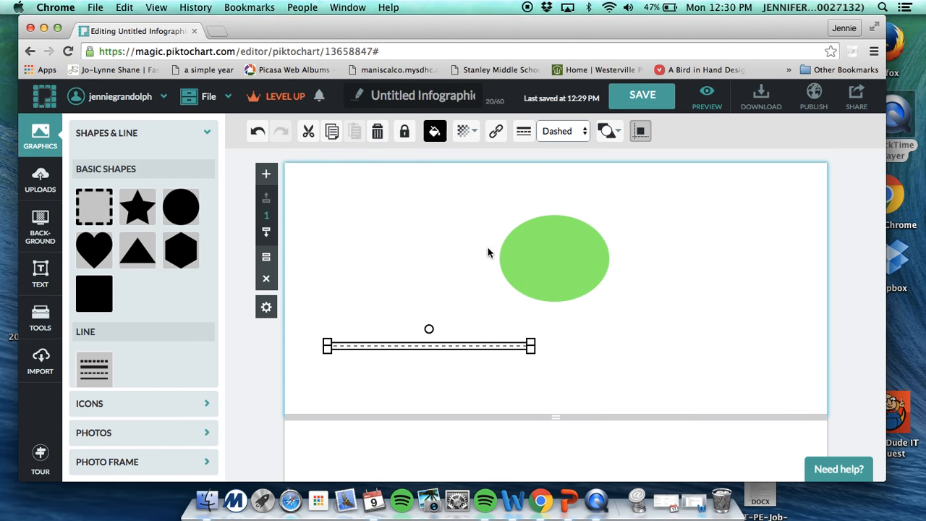
pyautogui.click(525, 135)
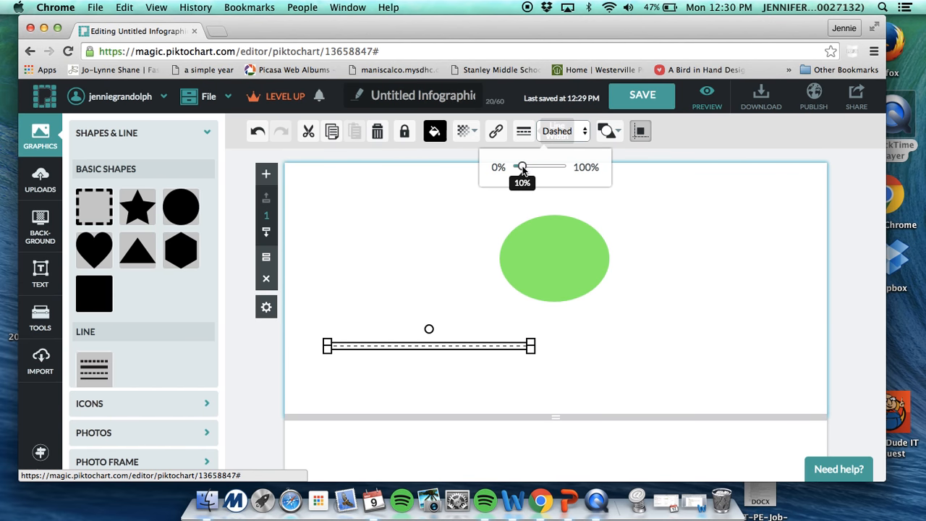
pyautogui.moveTo(521, 167); pyautogui.dragTo(550, 169)
pyautogui.click(571, 134)
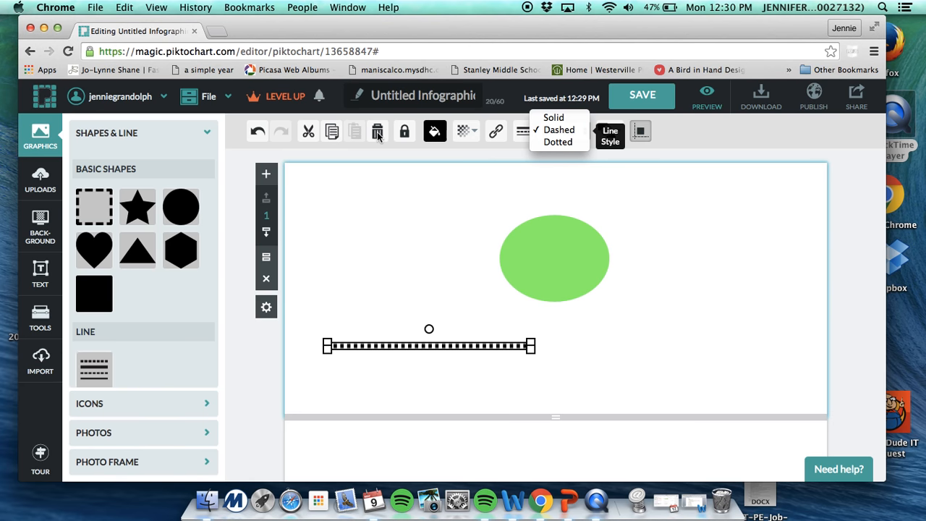
pyautogui.click(543, 248)
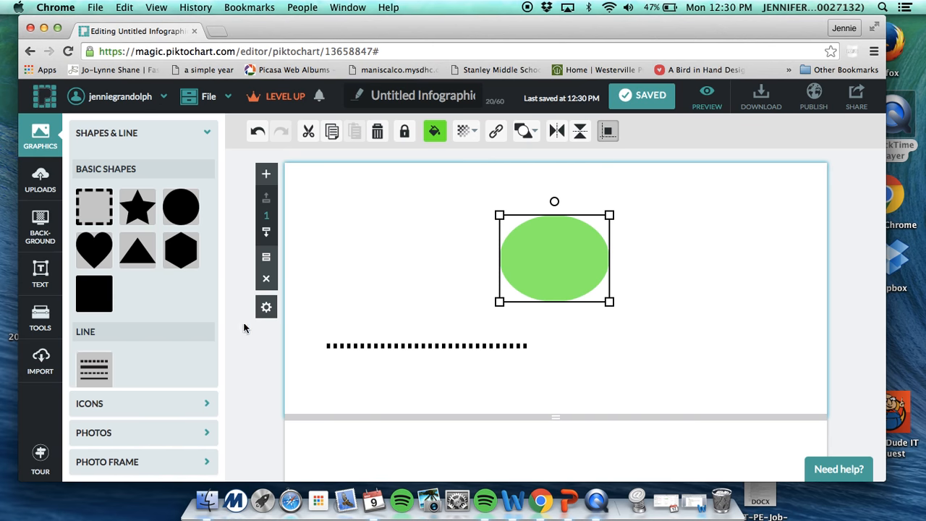
# Look through the icon and photo libraries, including their category lists and search fields.
pyautogui.click(207, 131)
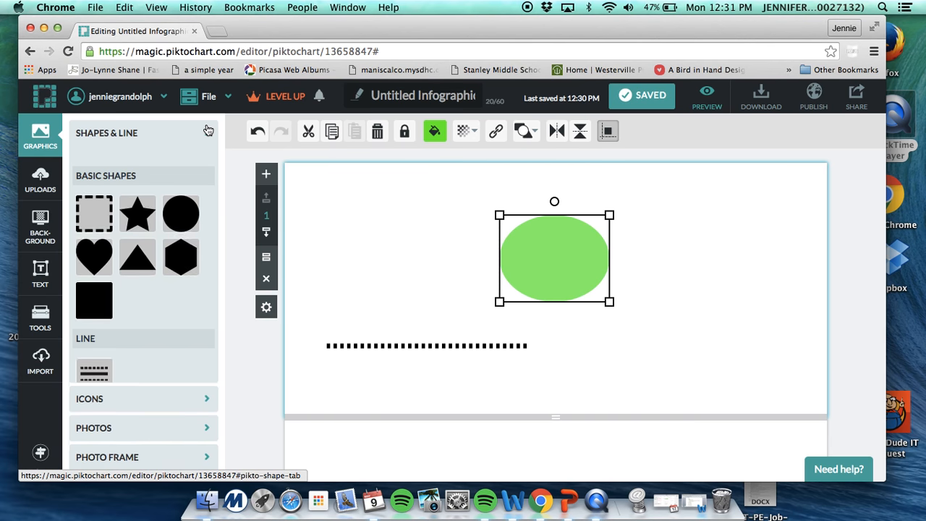
pyautogui.click(207, 163)
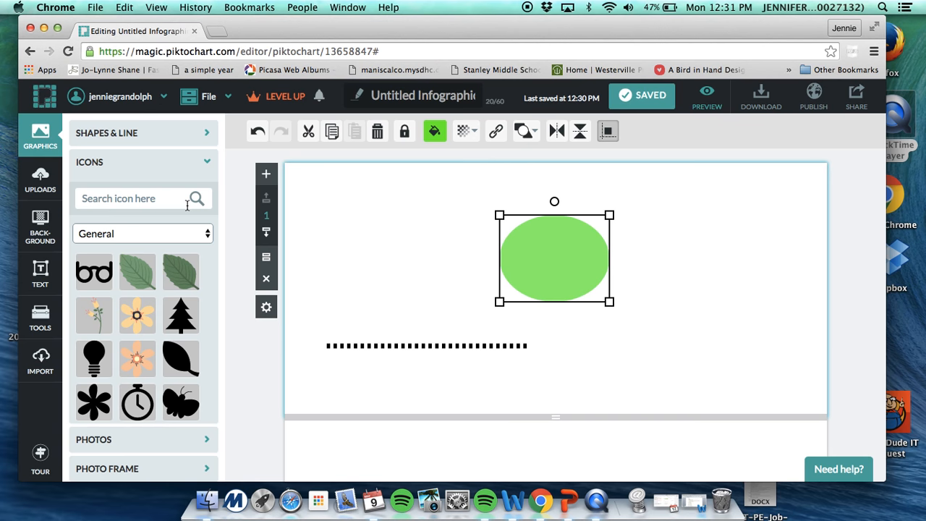
pyautogui.click(188, 238)
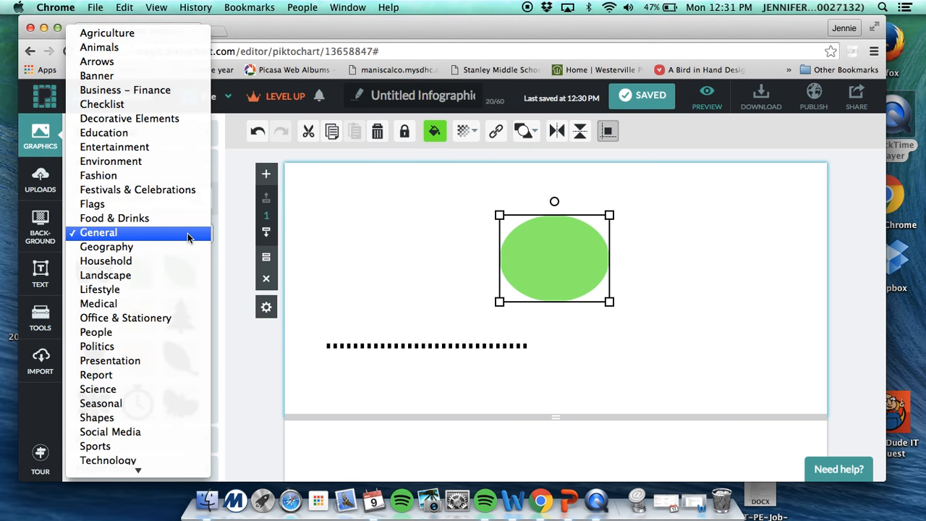
pyautogui.click(188, 237)
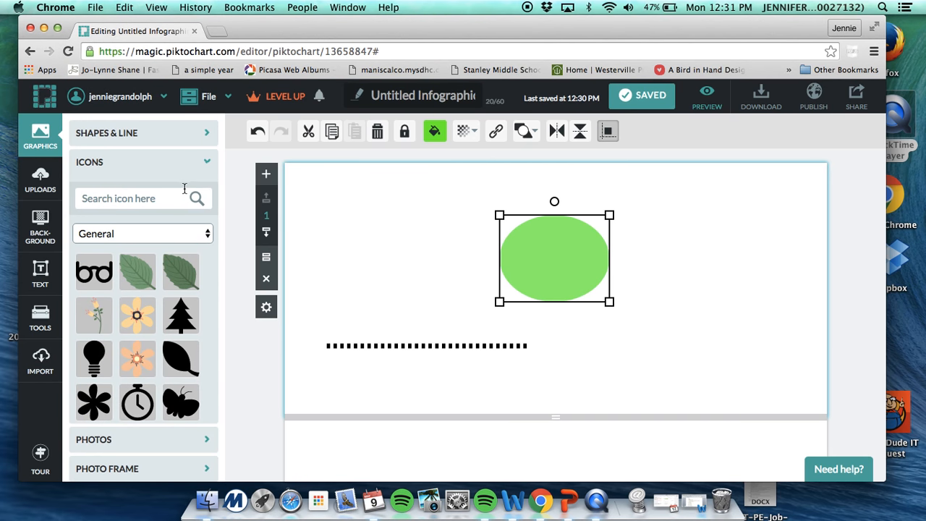
pyautogui.click(175, 203)
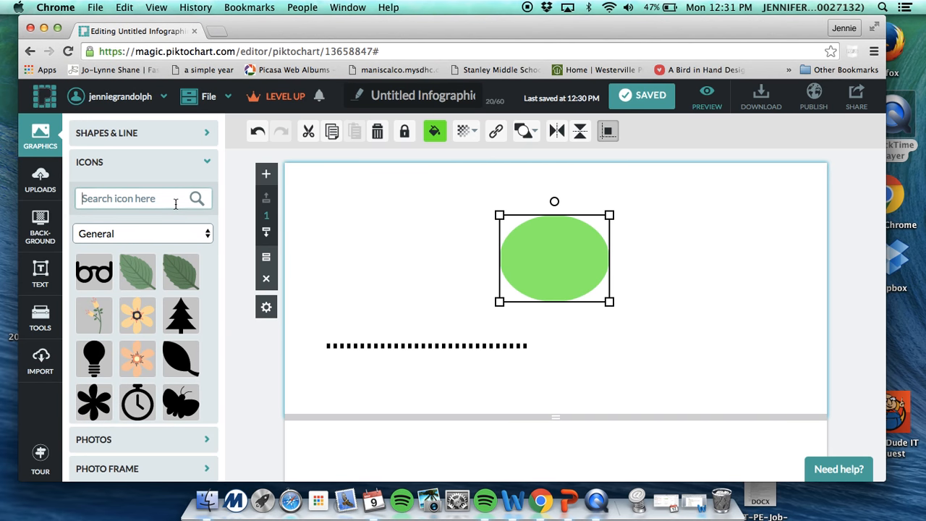
pyautogui.click(206, 163)
pyautogui.click(208, 192)
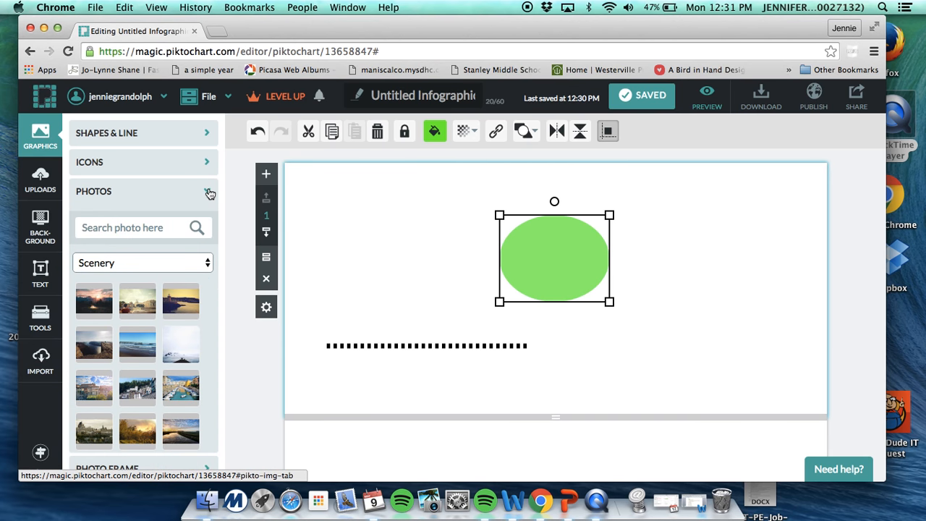
pyautogui.click(167, 263)
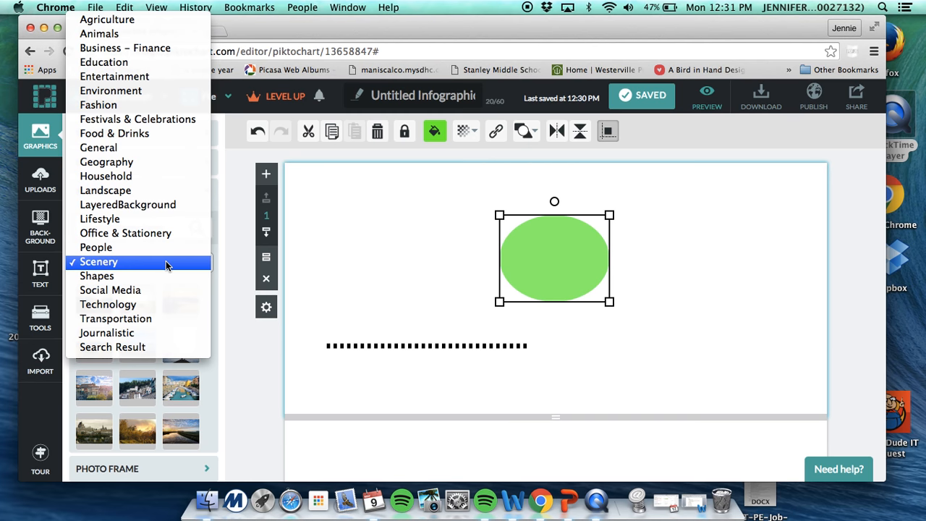
pyautogui.click(166, 264)
pyautogui.click(167, 231)
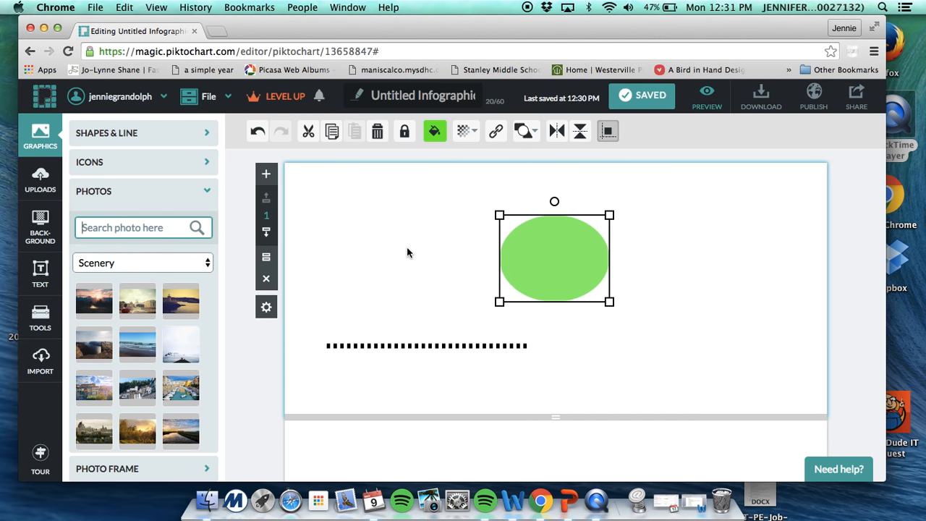
pyautogui.click(206, 191)
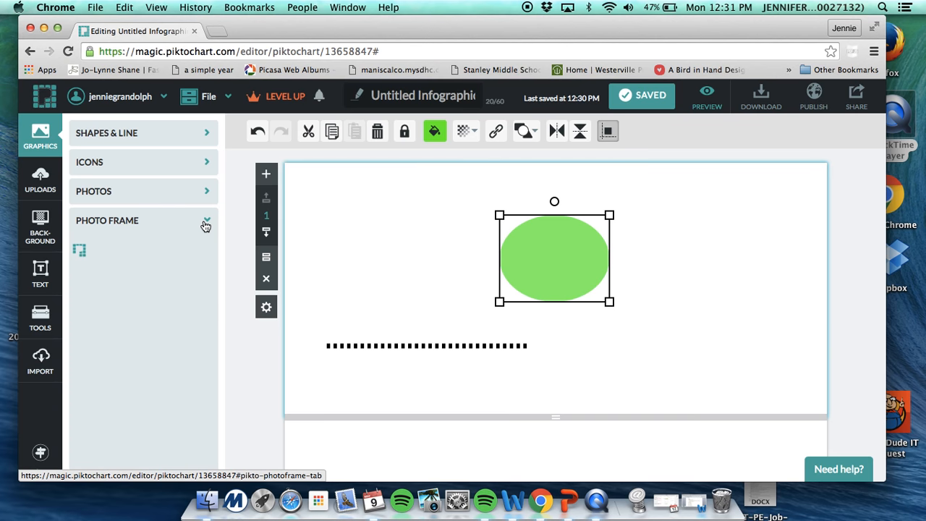
# Insert the multi-panel collage photo frame with the Dublin nightlife text into the second block.
pyautogui.click(202, 221)
pyautogui.scroll(-10, 154, 322)
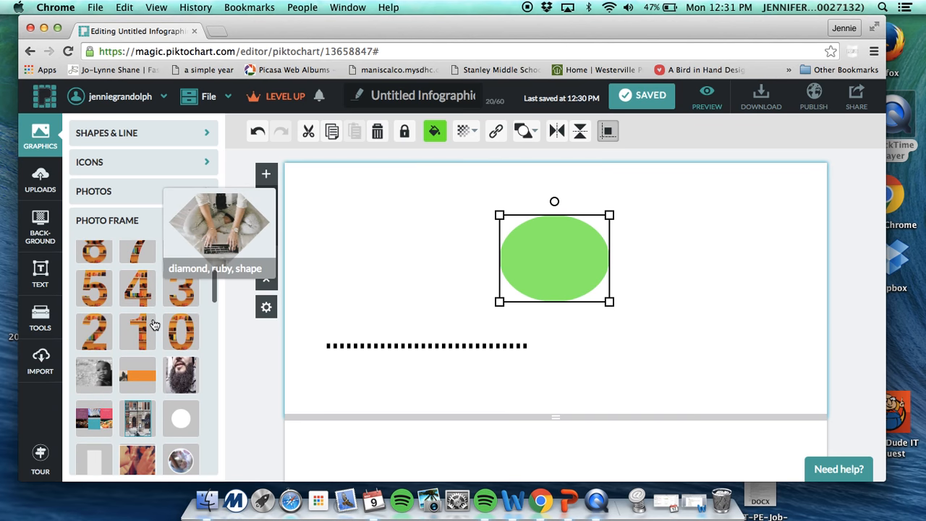
pyautogui.scroll(-5, 466, 362)
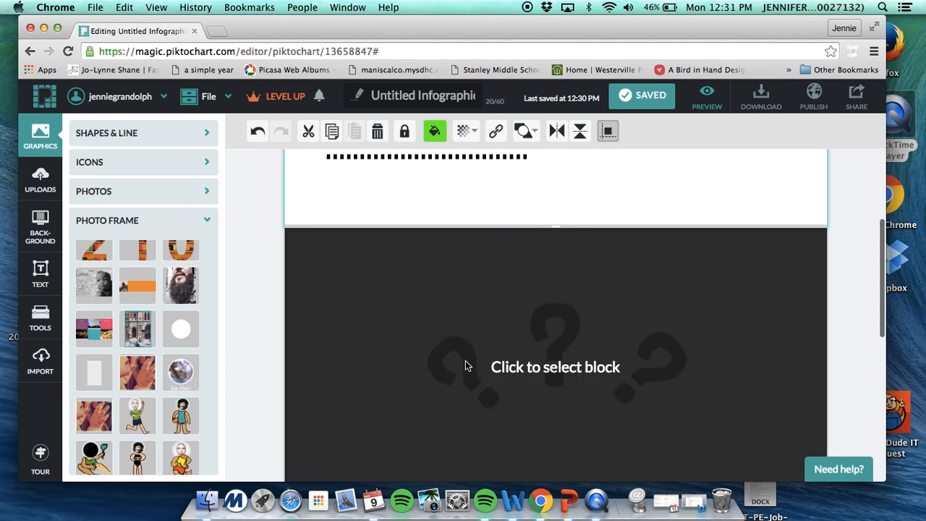
pyautogui.click(466, 367)
pyautogui.moveTo(488, 212)
pyautogui.mouseDown()
pyautogui.moveTo(635, 248)
pyautogui.moveTo(507, 198)
pyautogui.moveTo(486, 208)
pyautogui.mouseUp()
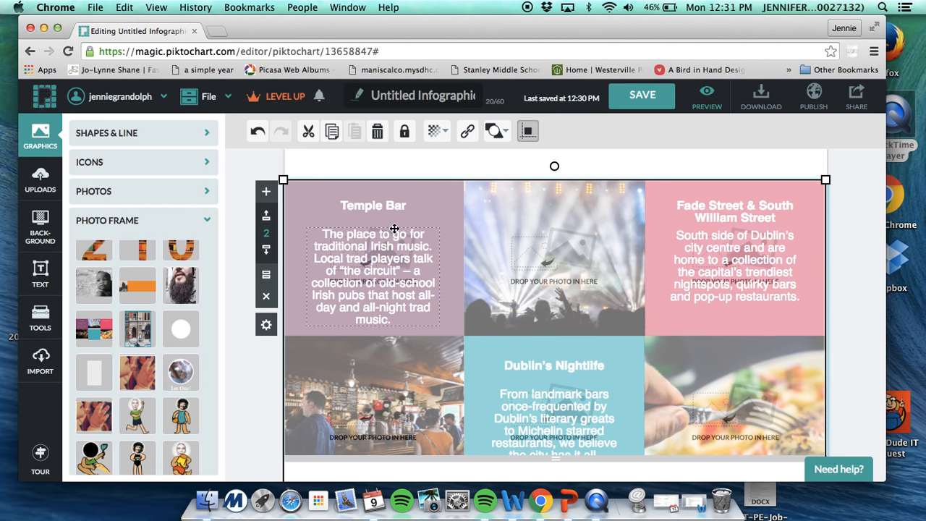
# Examine the background settings for the second block, including the background color palette.
pyautogui.click(40, 225)
pyautogui.click(115, 162)
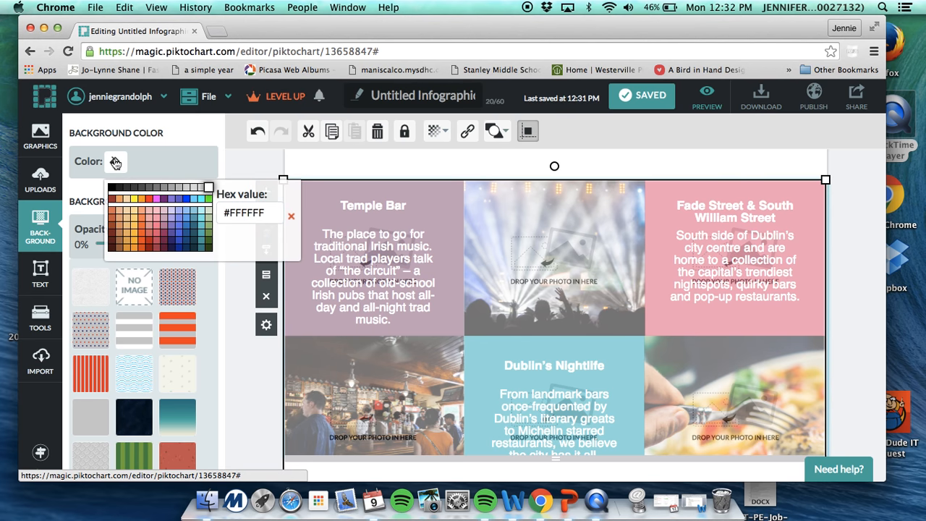
pyautogui.click(115, 162)
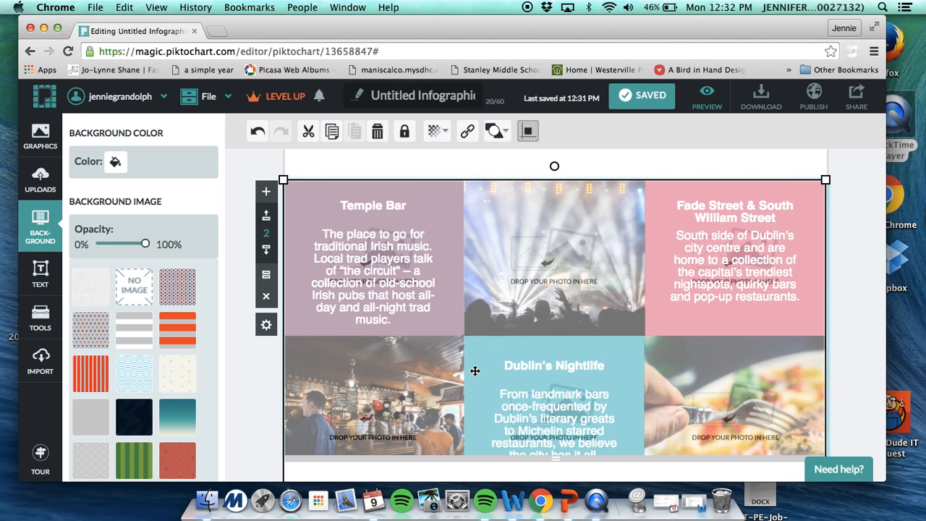
# Delete both placeholder texts from the third block and apply the orange and white horizontal stripe background to it.
pyautogui.scroll(-3, 474, 373)
pyautogui.click(506, 360)
pyautogui.click(513, 356)
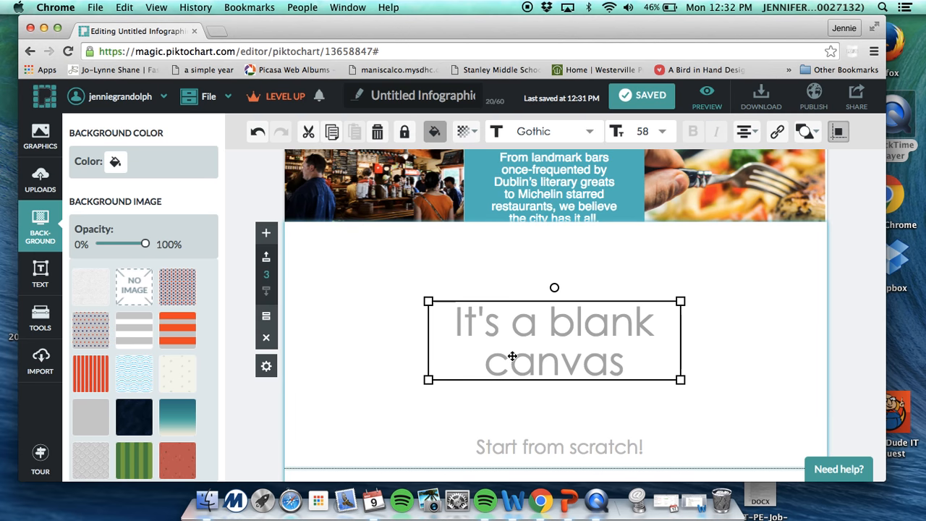
pyautogui.press('Delete')
pyautogui.click(518, 446)
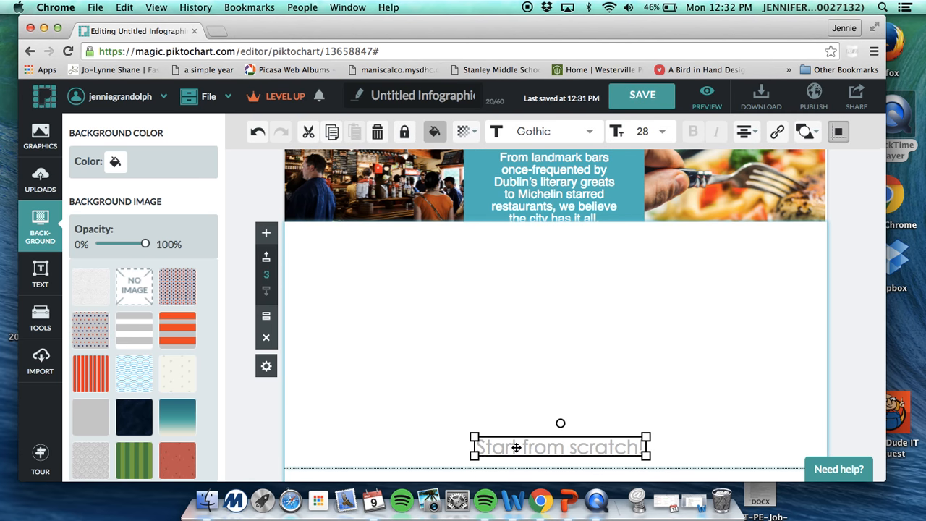
pyautogui.press('Delete')
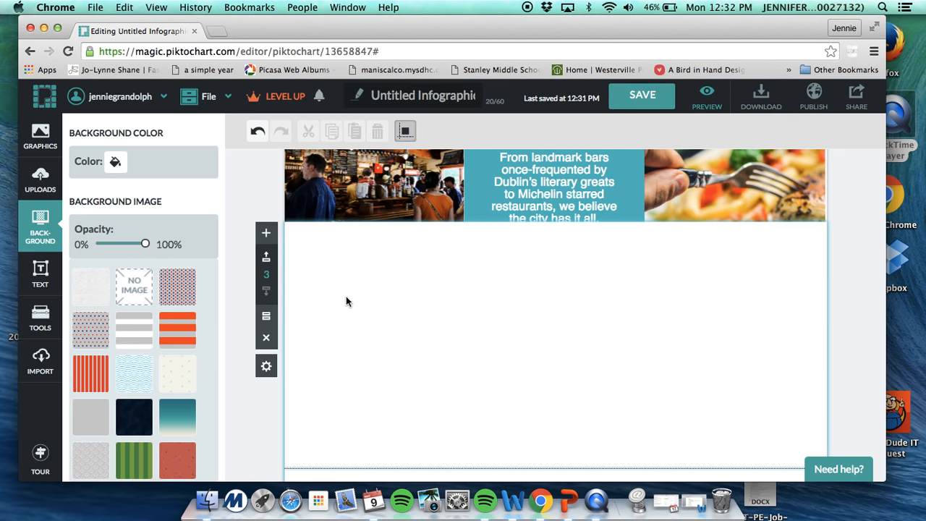
pyautogui.click(177, 330)
# Add a Subtitle text to the third block and set it to the Limelight font at size 44.
pyautogui.click(40, 273)
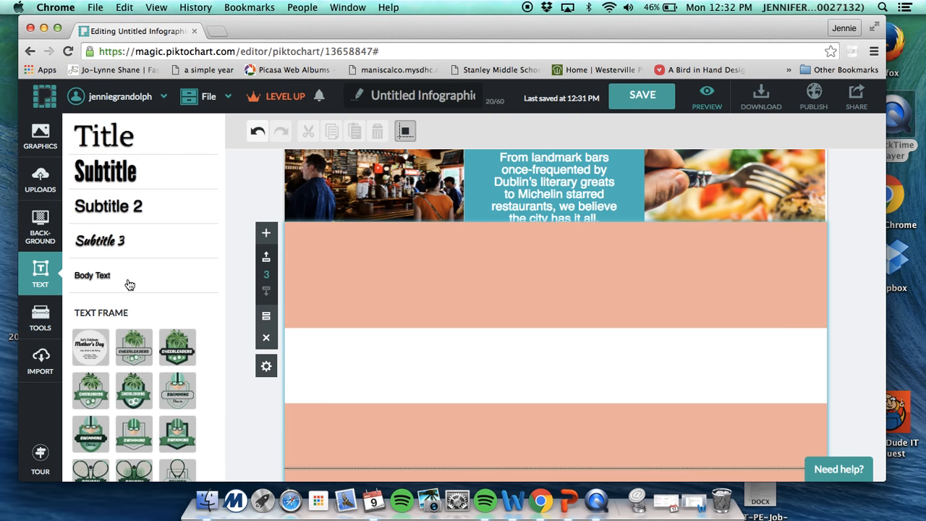
pyautogui.moveTo(123, 172); pyautogui.dragTo(539, 330)
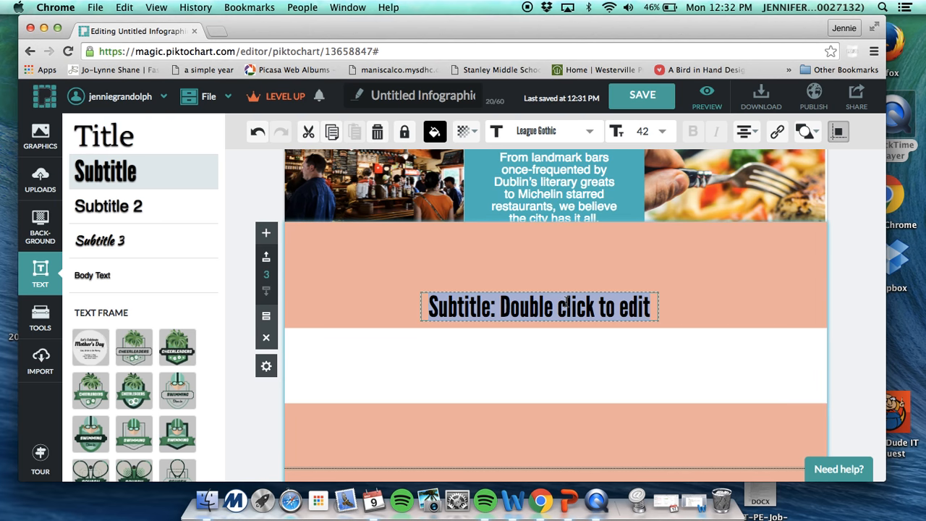
pyautogui.click(589, 134)
pyautogui.click(564, 176)
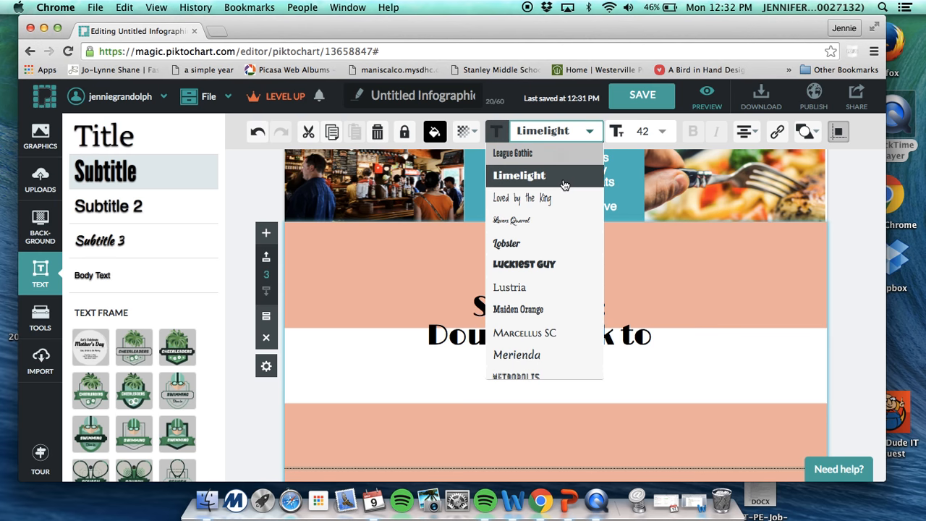
pyautogui.click(662, 131)
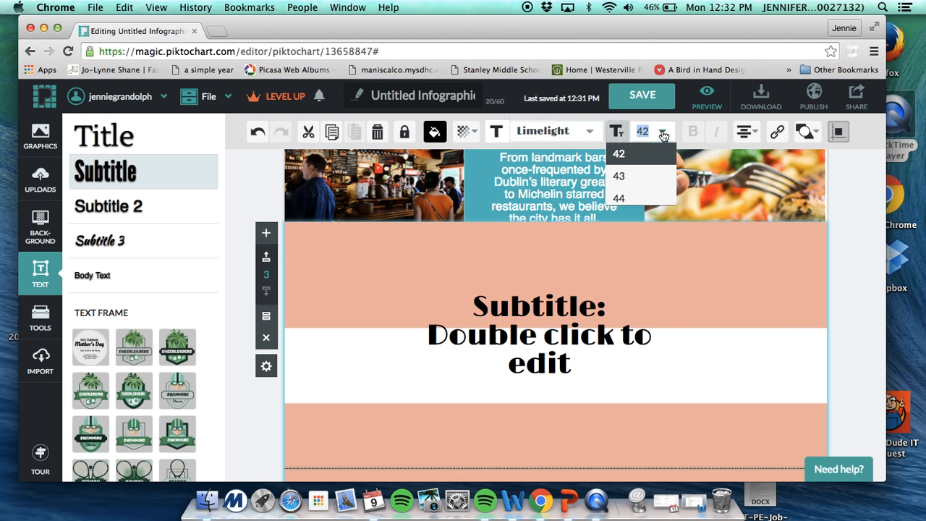
pyautogui.click(642, 198)
# Place a scaled-down Mother's Day text frame below the subtitle in the third block and delete the oversized duplicate.
pyautogui.scroll(-3, 641, 312)
pyautogui.moveTo(90, 347); pyautogui.dragTo(652, 403)
pyautogui.moveTo(486, 237); pyautogui.dragTo(615, 421)
pyautogui.moveTo(751, 446); pyautogui.dragTo(583, 370)
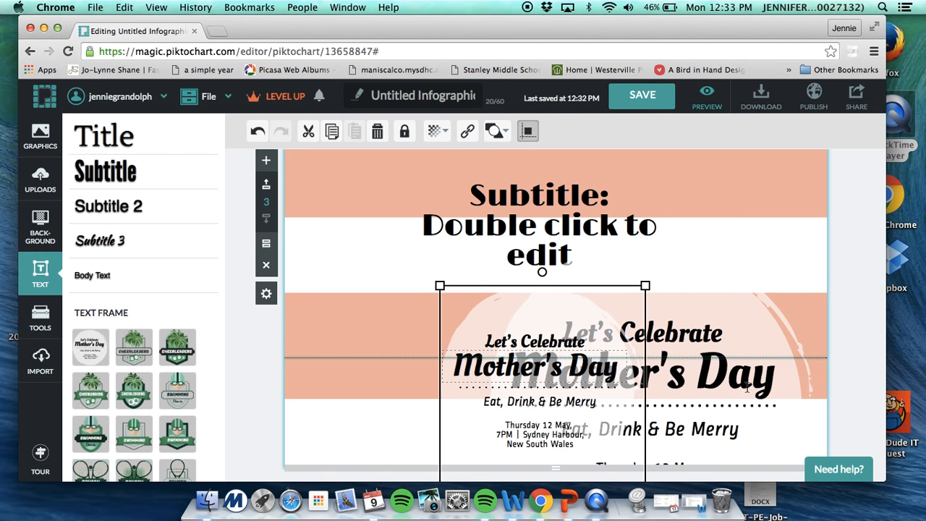
pyautogui.click(767, 320)
pyautogui.press('Delete')
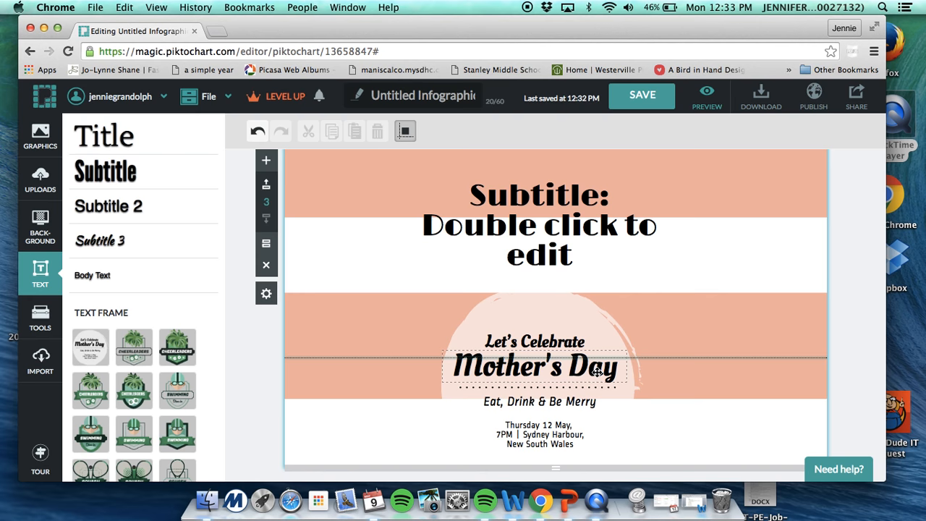
# Delete the green oval and the dashed line from the first block.
pyautogui.scroll(-10, 483, 242)
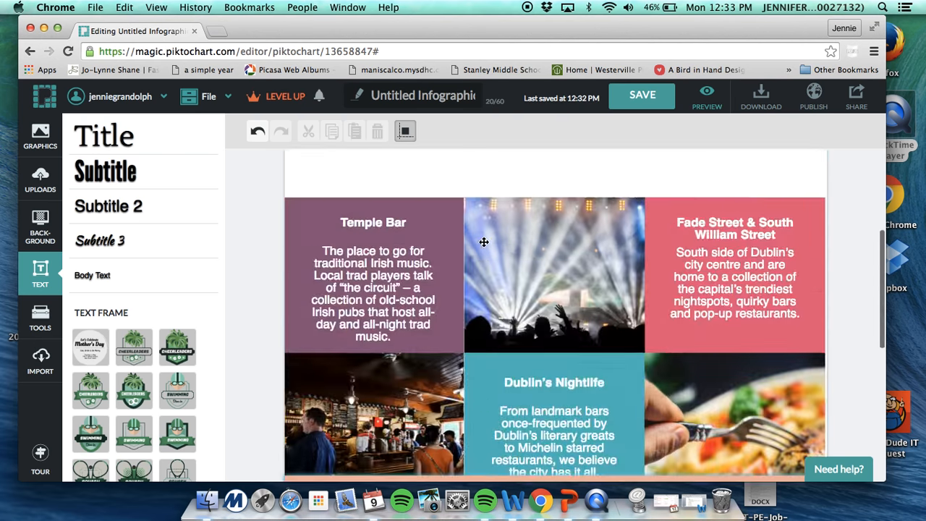
pyautogui.scroll(3, 484, 242)
pyautogui.click(581, 258)
pyautogui.click(582, 255)
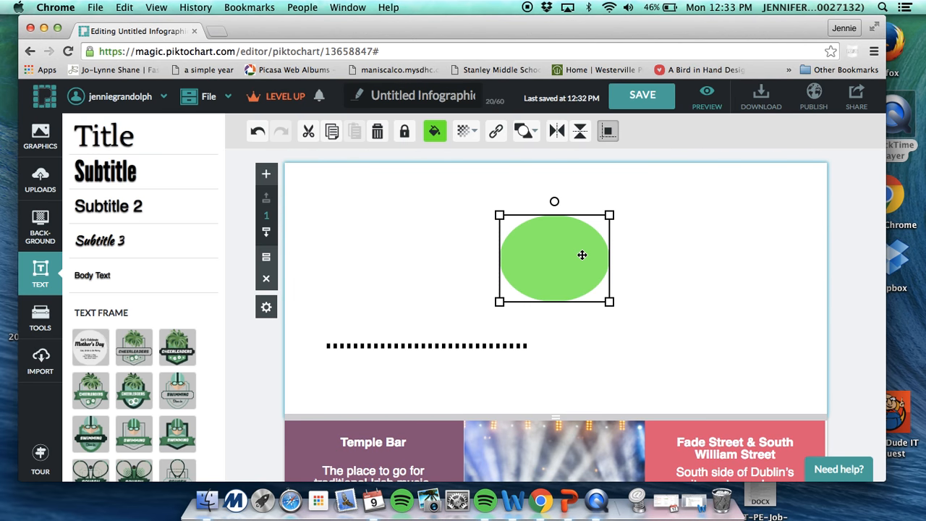
pyautogui.press('Delete')
pyautogui.click(469, 345)
pyautogui.press('Delete')
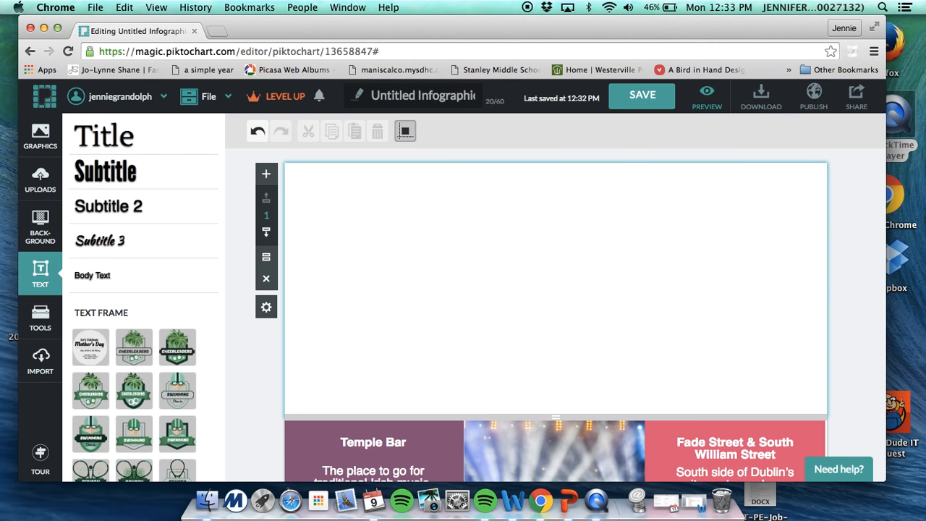
# Look at the video URL option and preview the bar, triangle bar and horizontal bar charts without inserting one.
pyautogui.click(40, 318)
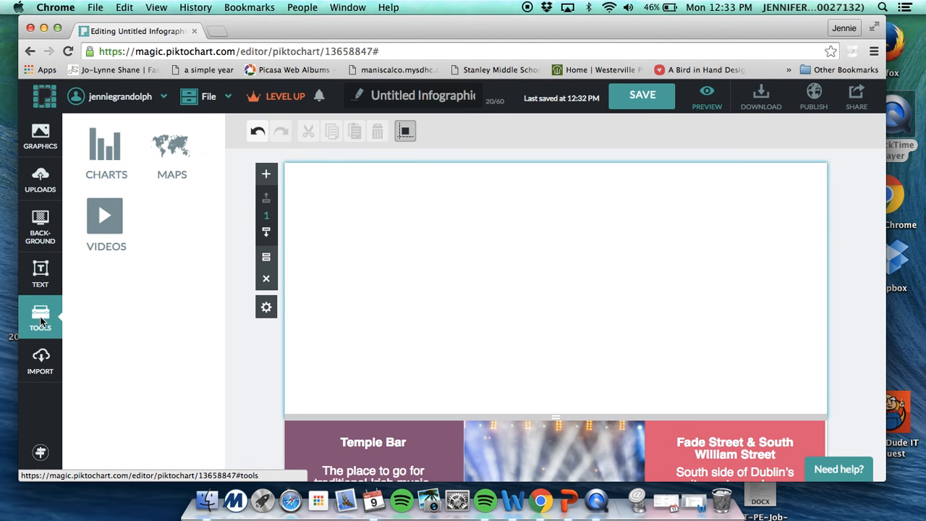
pyautogui.click(92, 248)
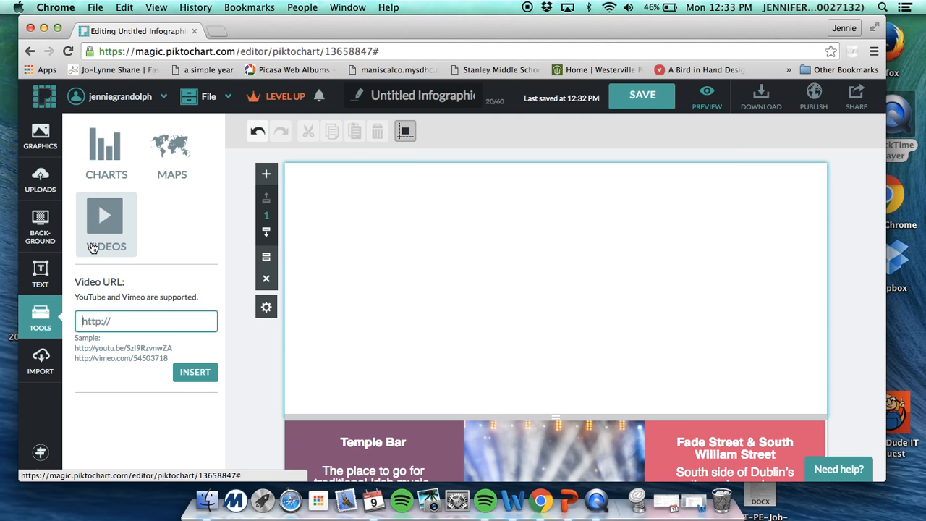
pyautogui.click(106, 155)
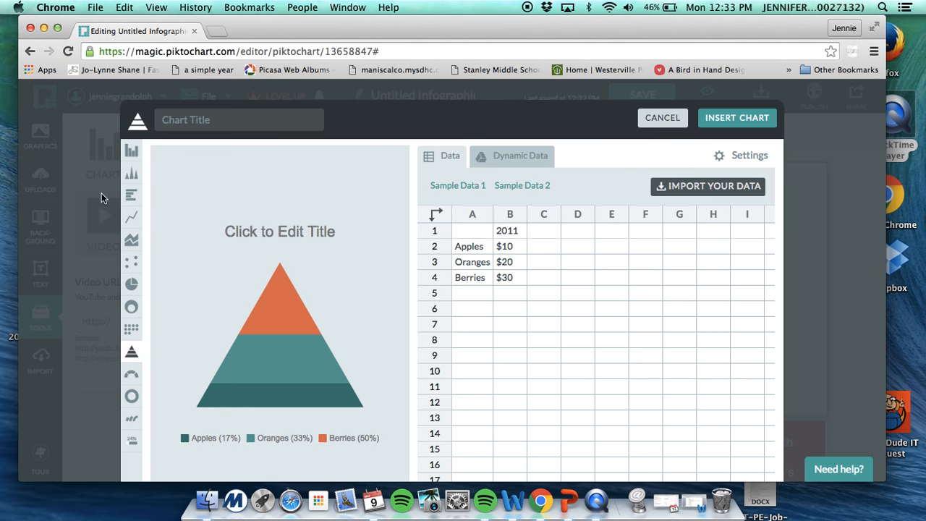
pyautogui.click(131, 151)
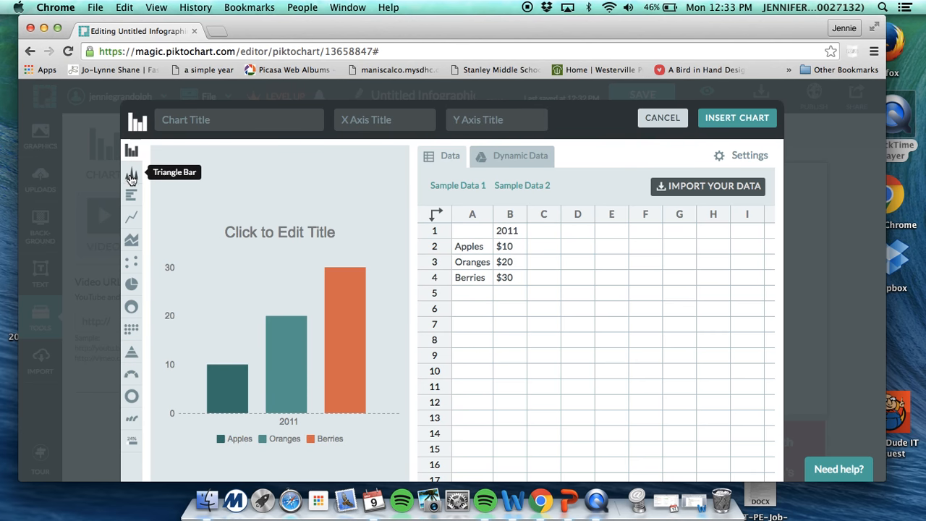
pyautogui.click(131, 174)
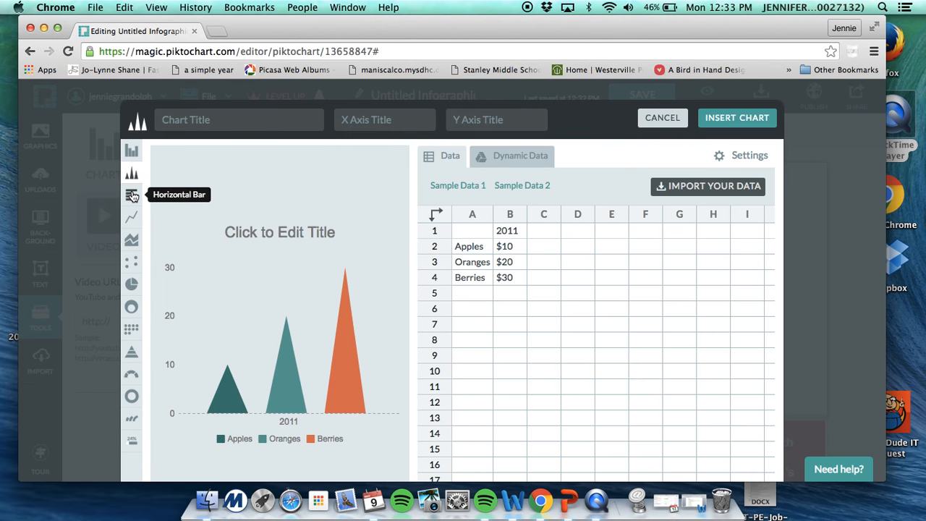
pyautogui.click(132, 195)
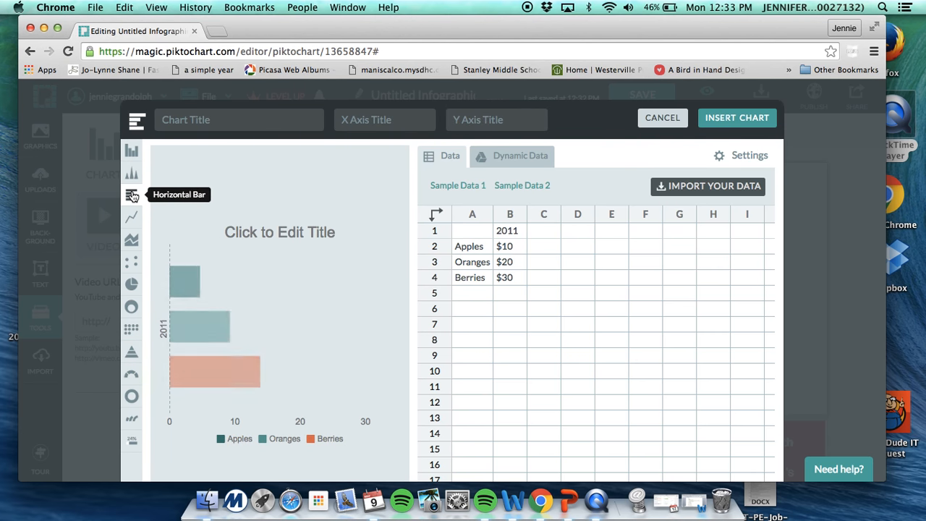
pyautogui.click(662, 122)
# Search the map countries for "united" and choose the United States map.
pyautogui.click(171, 156)
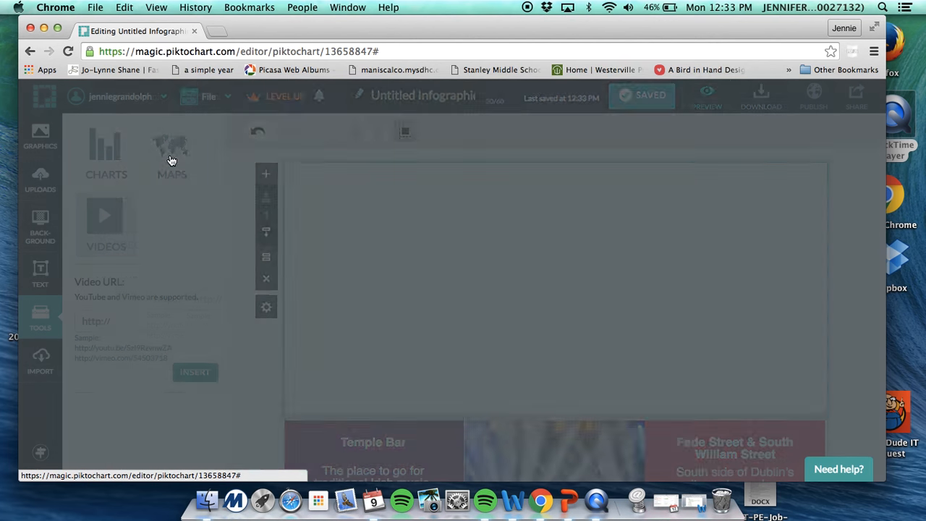
pyautogui.click(246, 185)
pyautogui.write('united')
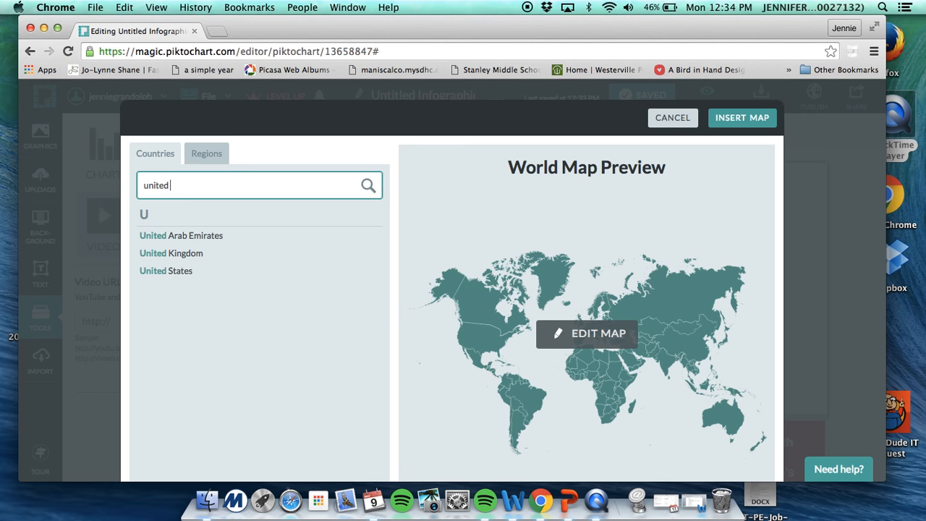
pyautogui.click(141, 276)
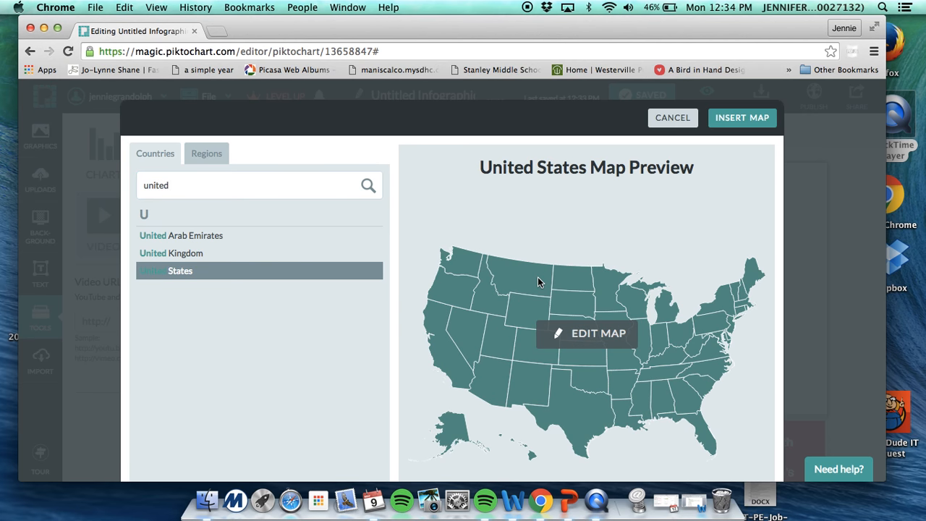
# Color Minnesota purple and California green (#00FF00) on the United States map, and insert the map into the first block.
pyautogui.rightClick(569, 340)
pyautogui.click(562, 334)
pyautogui.click(572, 323)
pyautogui.click(617, 351)
pyautogui.click(572, 432)
pyautogui.rightClick(662, 463)
pyautogui.click(661, 461)
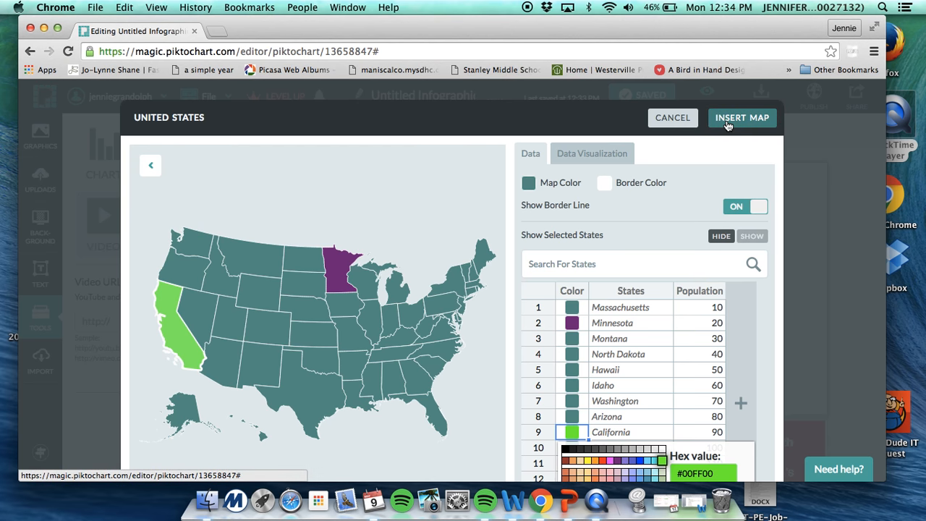
pyautogui.click(728, 122)
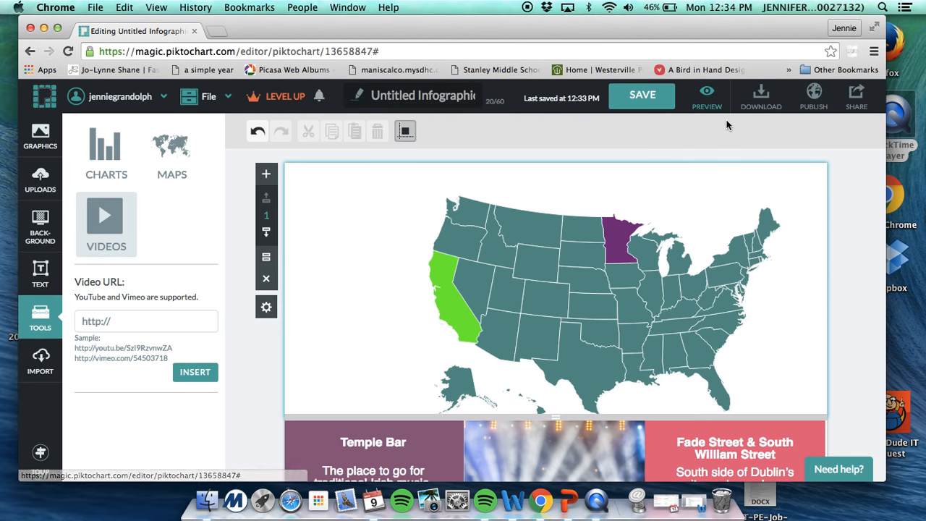
# Shrink the United States map and center it horizontally in the lower part of the first block.
pyautogui.click(420, 206)
pyautogui.moveTo(404, 190); pyautogui.dragTo(508, 253)
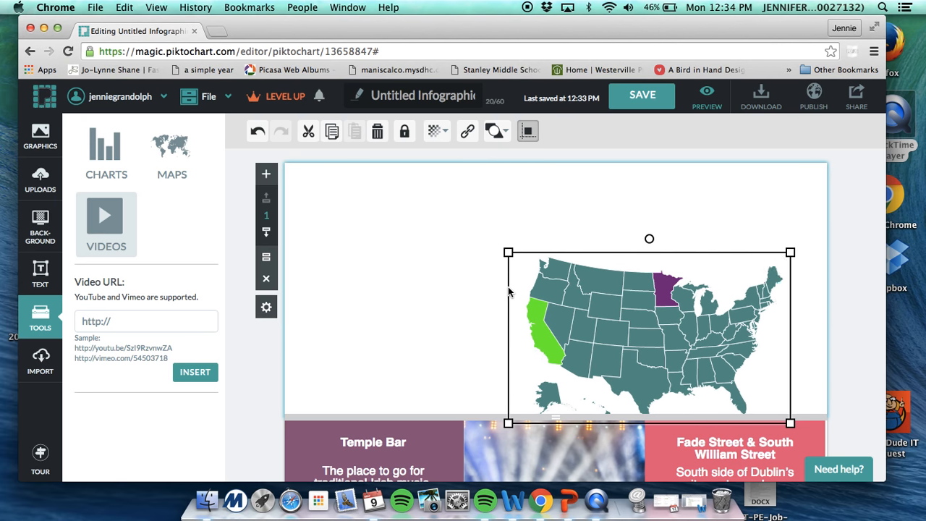
pyautogui.moveTo(721, 268); pyautogui.dragTo(625, 265)
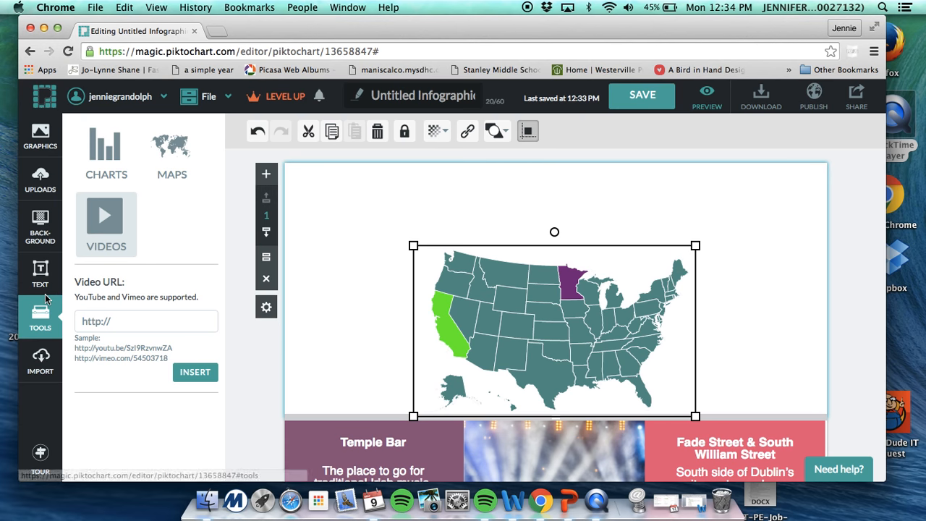
# Review the text, tools and SurveyMonkey import options, and look at the account menu.
pyautogui.click(42, 274)
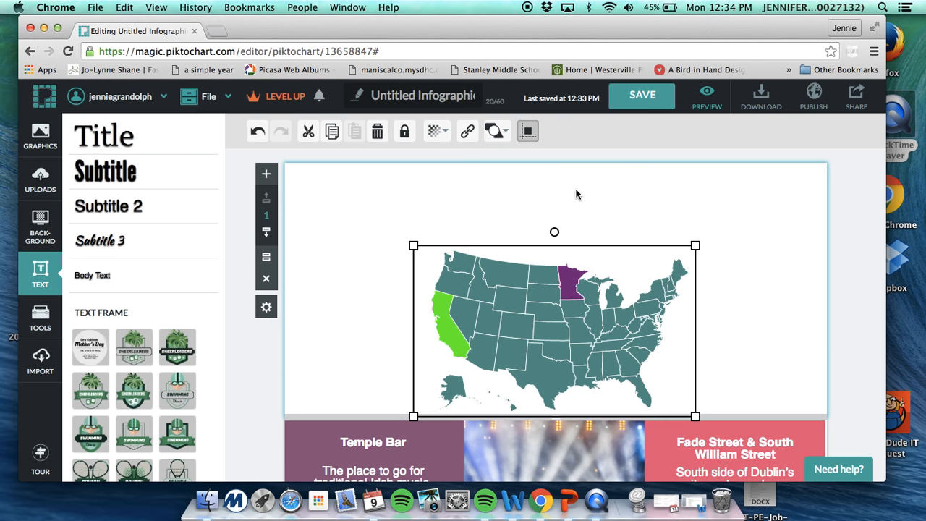
pyautogui.click(44, 315)
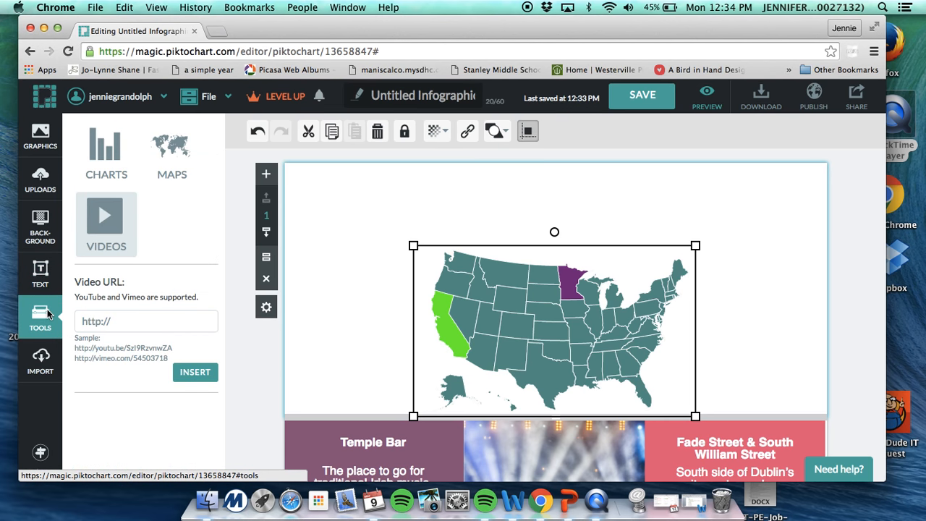
pyautogui.click(41, 357)
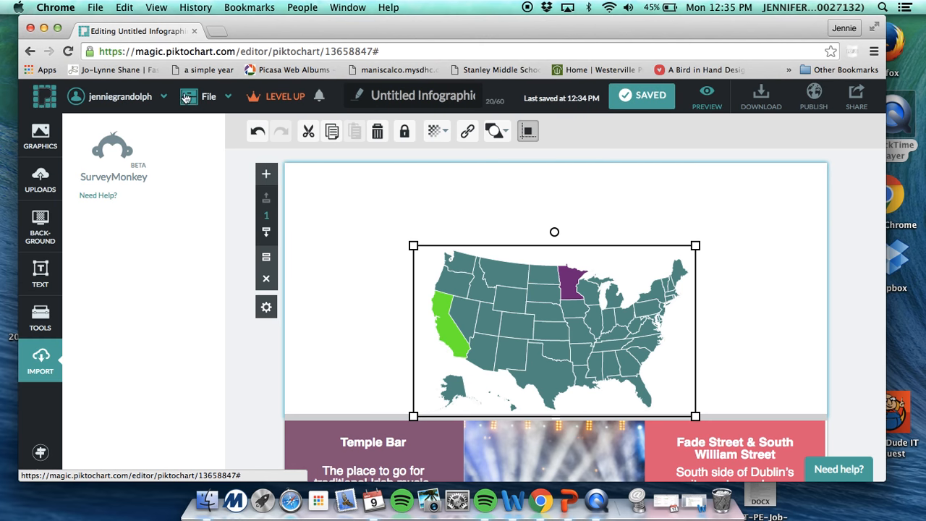
pyautogui.click(145, 99)
# Preview the whole infographic from the map down to the striped block, and return to editing.
pyautogui.click(707, 98)
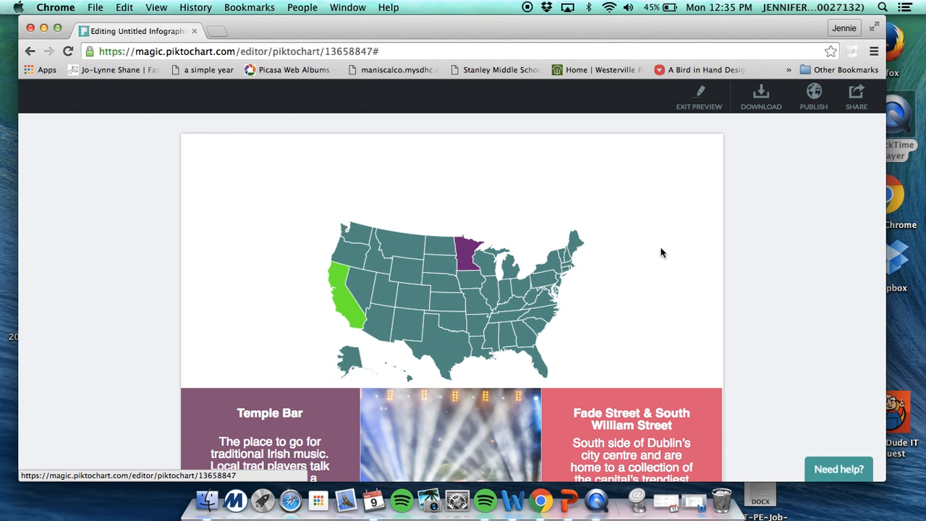
pyautogui.scroll(-5, 656, 277)
pyautogui.scroll(-5, 657, 282)
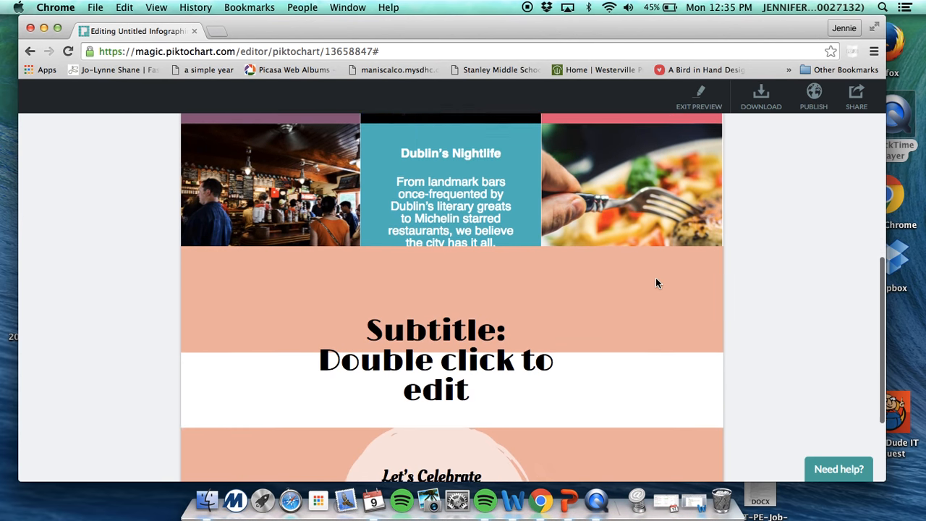
pyautogui.scroll(10, 656, 282)
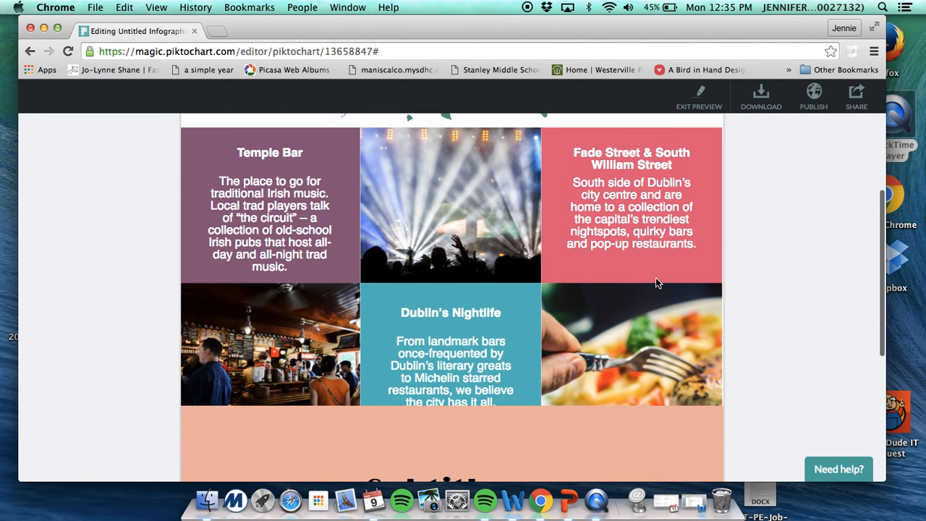
pyautogui.click(699, 102)
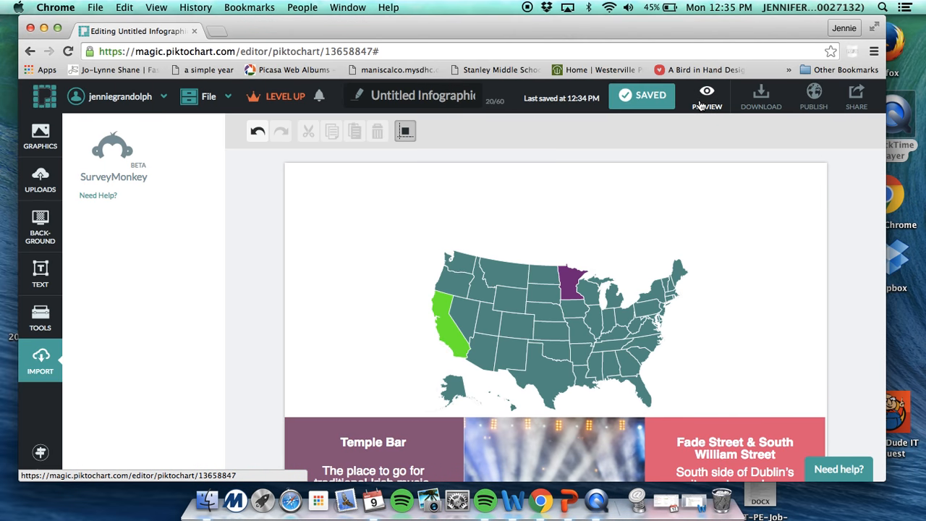
# Examine the download, web publishing and sharing options for the infographic.
pyautogui.click(763, 101)
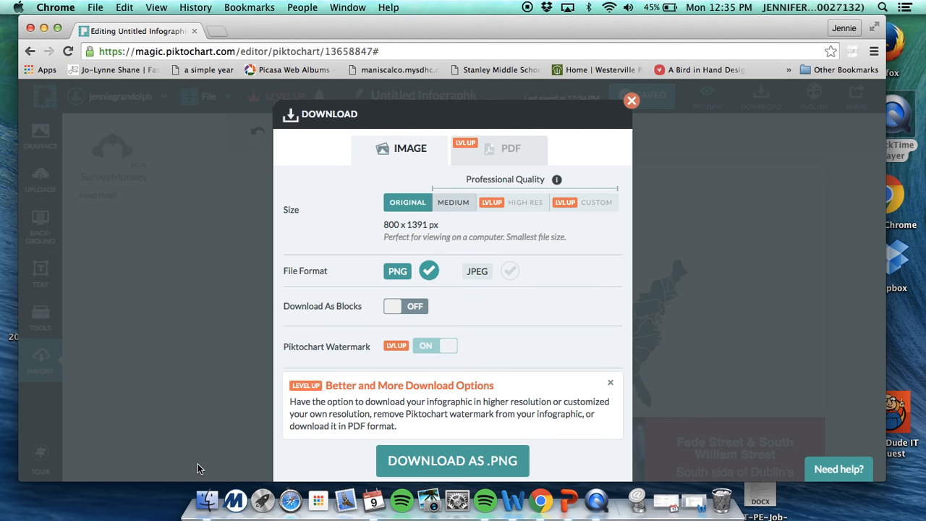
pyautogui.click(631, 105)
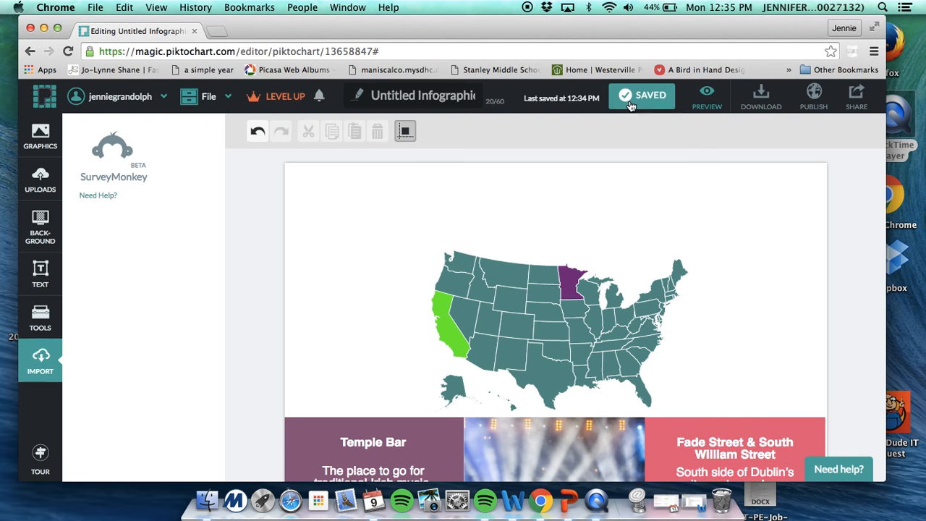
pyautogui.click(812, 101)
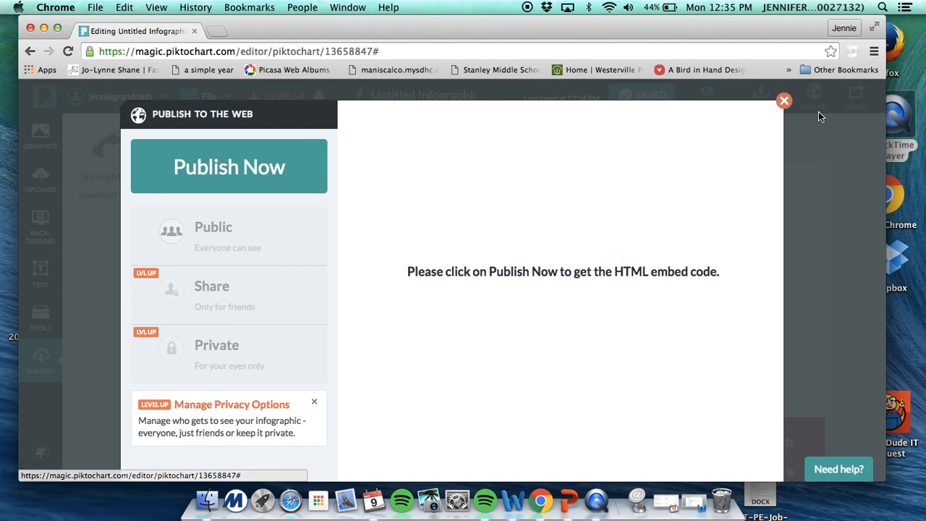
pyautogui.click(784, 101)
pyautogui.click(855, 101)
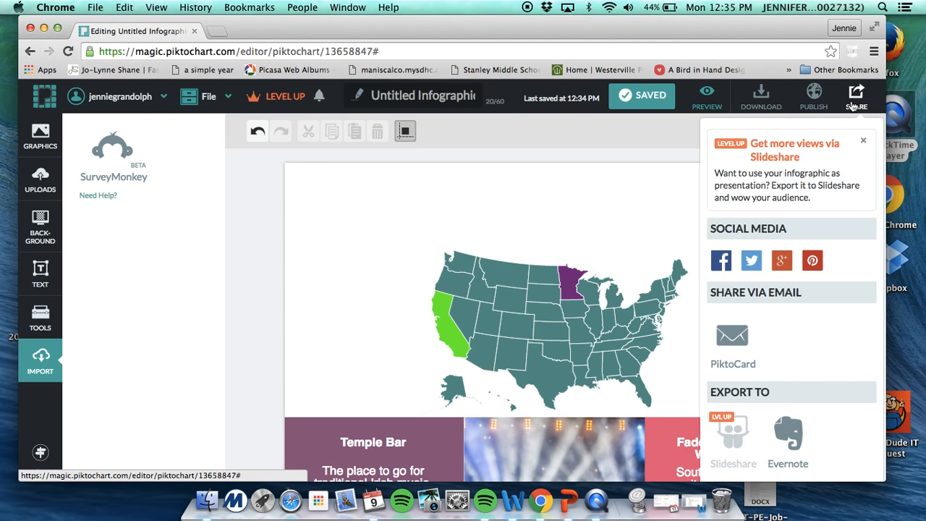